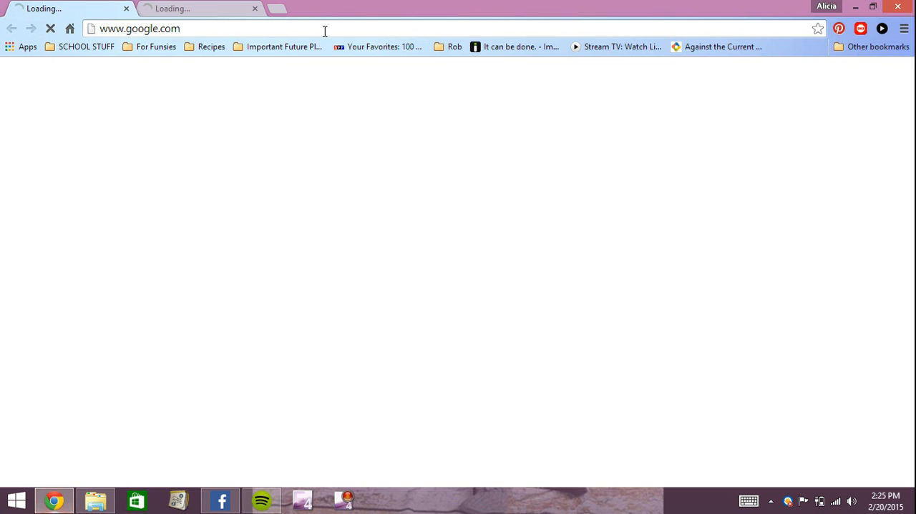
click(321, 33)
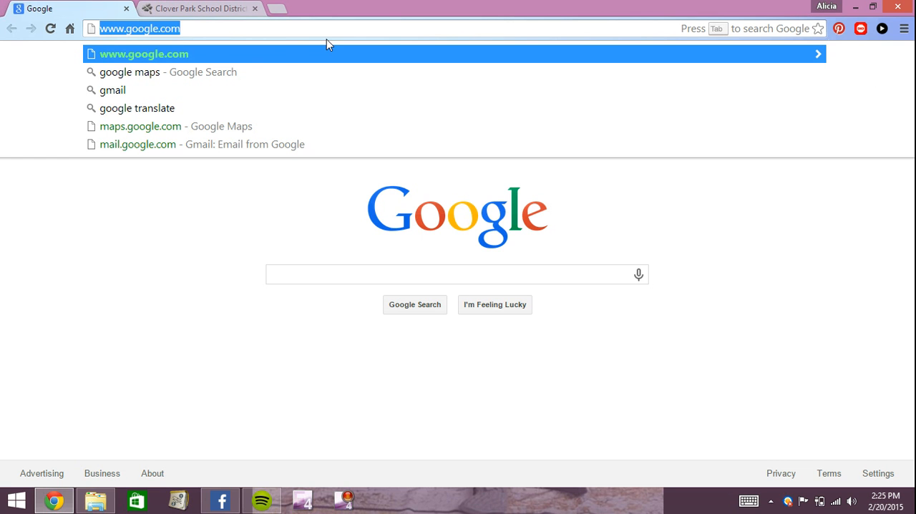
text(volunteerspot)
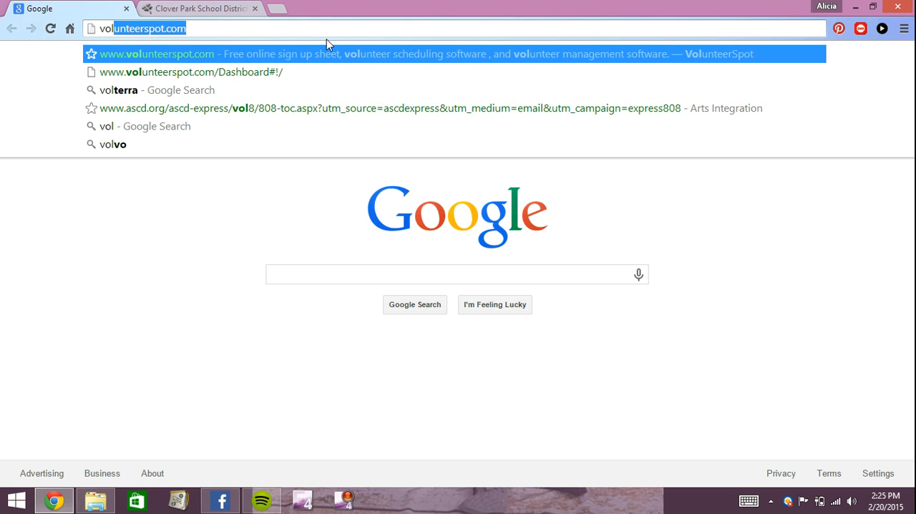
key(Return)
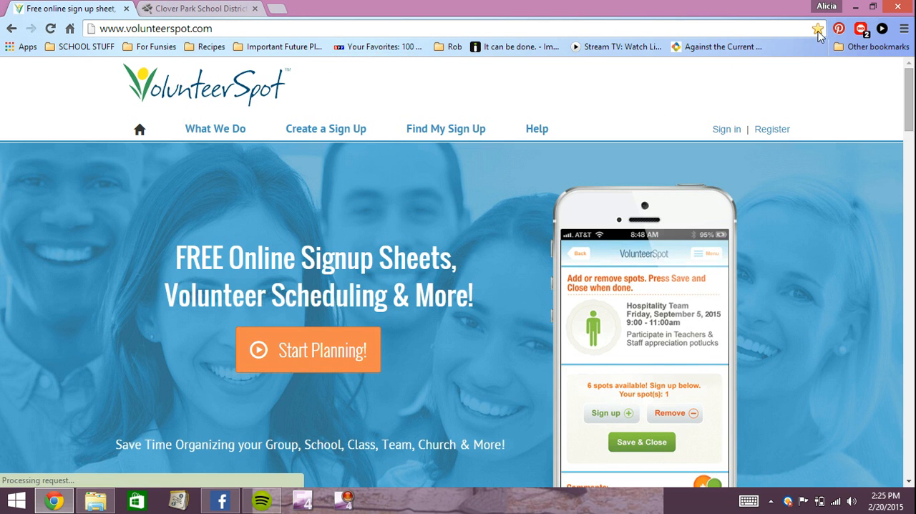
Step: Bookmark the VolunteerSpot home page in the SCHOOL STUFF folder, keeping the suggested name
click(818, 30)
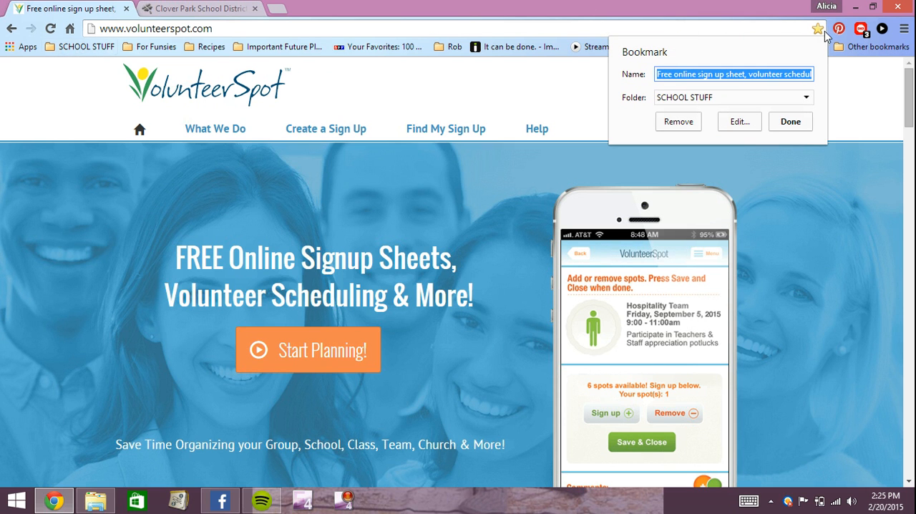
click(710, 100)
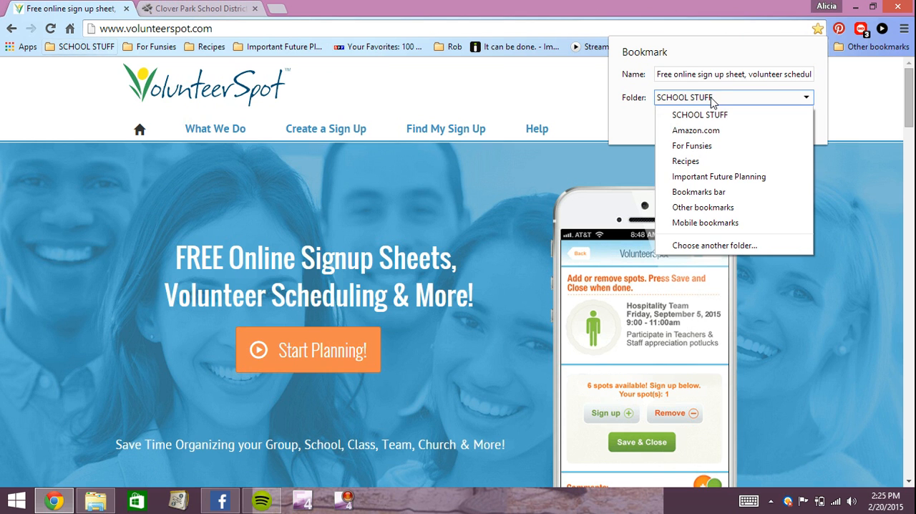
click(787, 115)
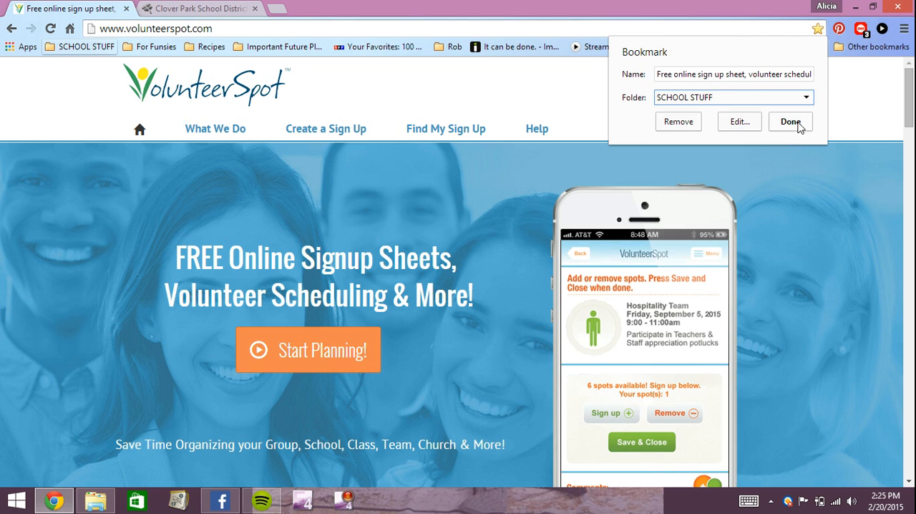
click(797, 123)
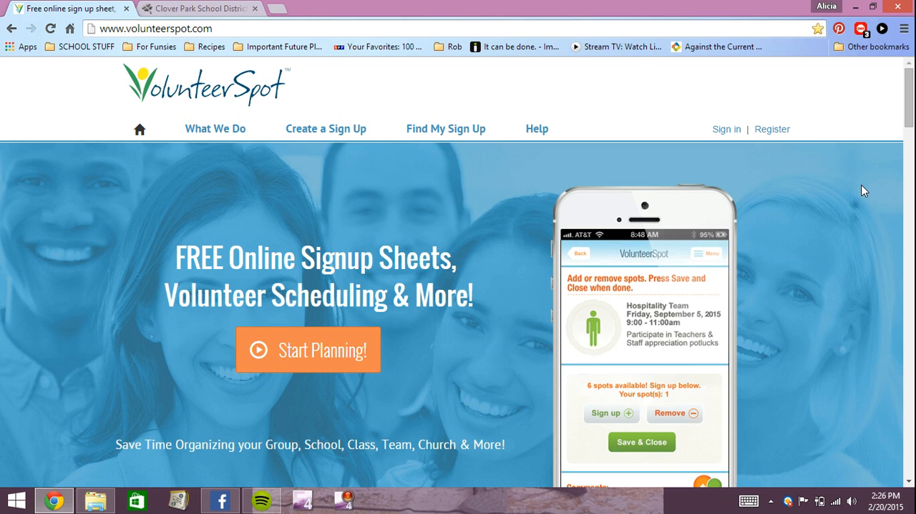
Step: Sign in to VolunteerSpot by e-mail using the prefilled account credentials
click(727, 129)
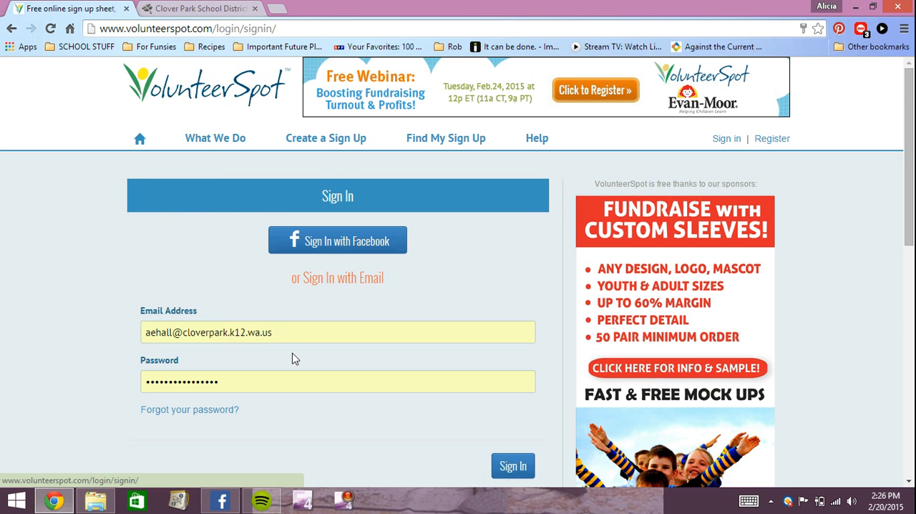
scroll(359, 285, down, 1)
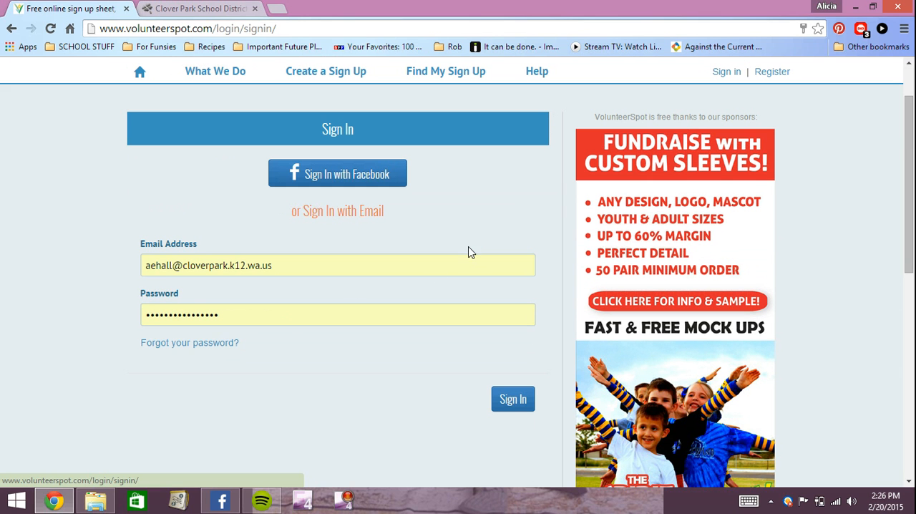
click(511, 399)
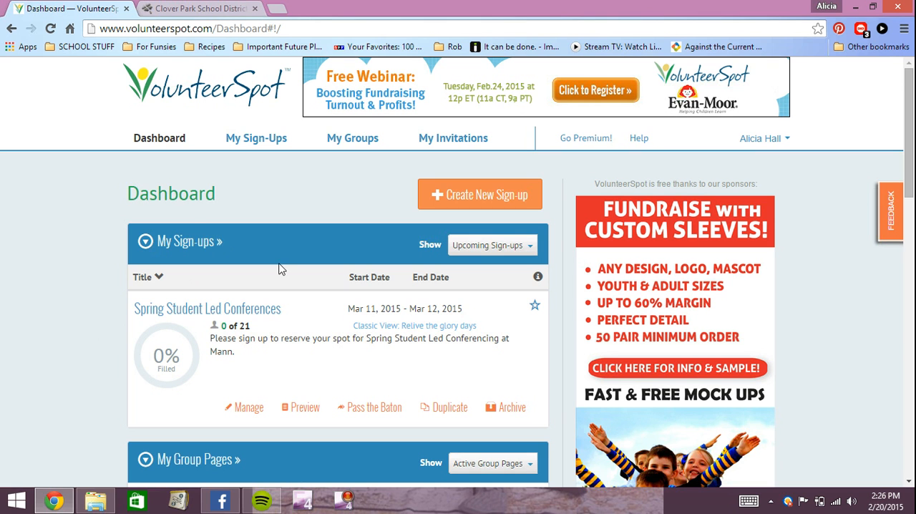
Step: Create a new sign-up of the kind Single or Multiple Days in the category My Classroom (I'm a teacher/educator)
click(512, 207)
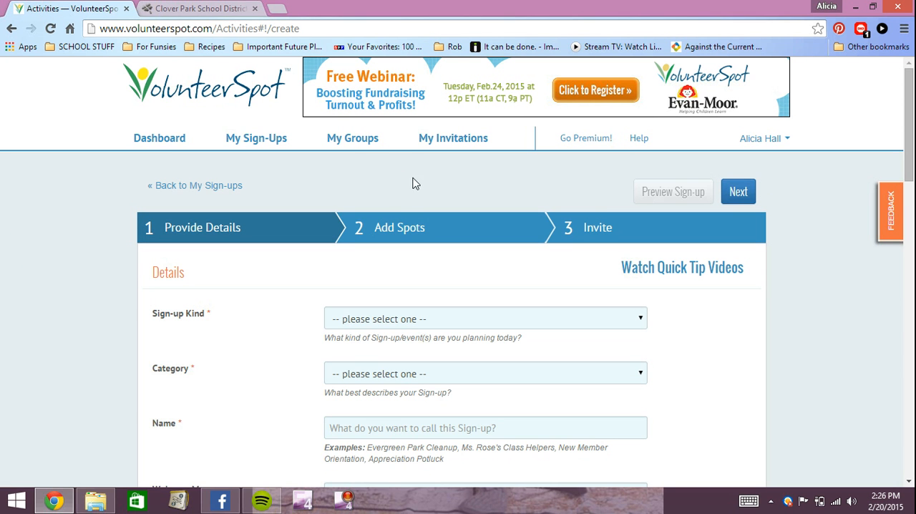
scroll(243, 282, down, 1)
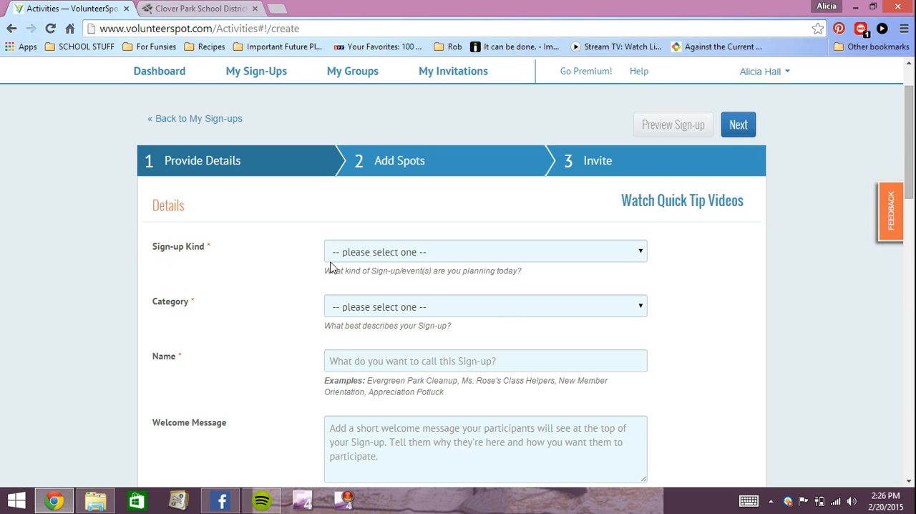
click(425, 254)
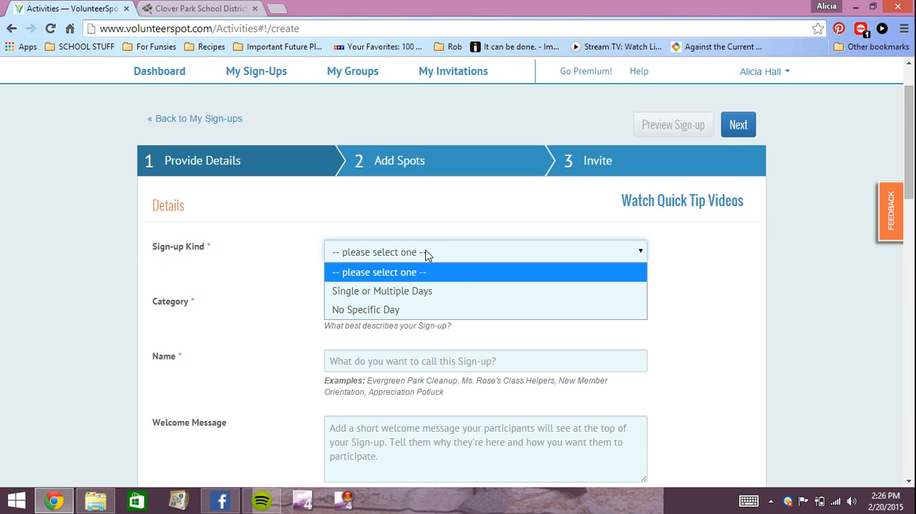
click(425, 292)
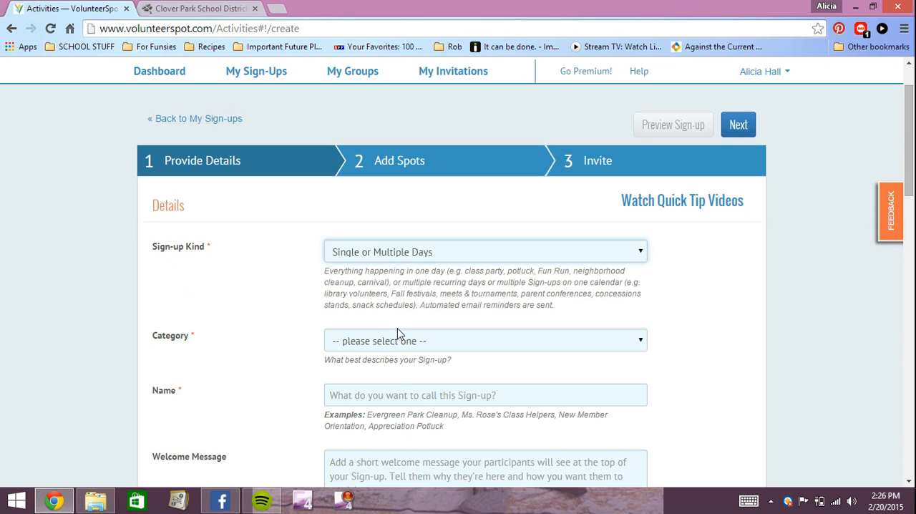
click(397, 345)
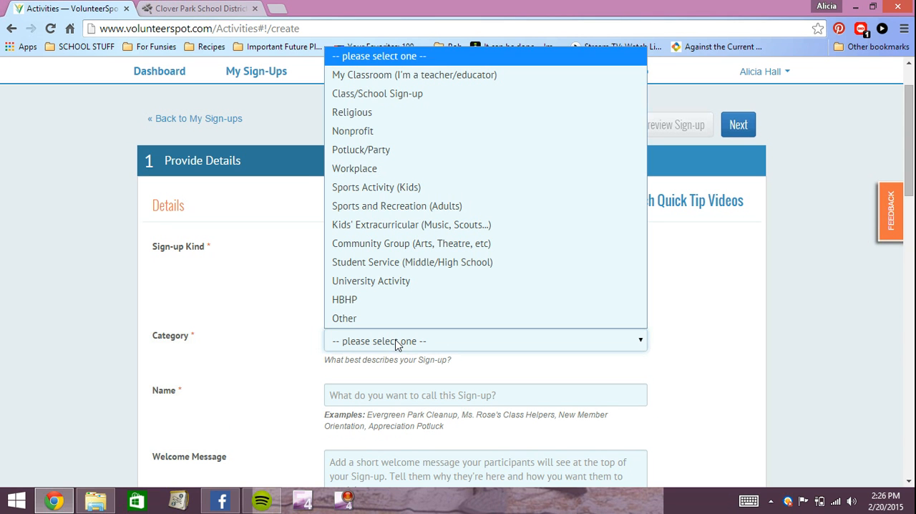
click(446, 85)
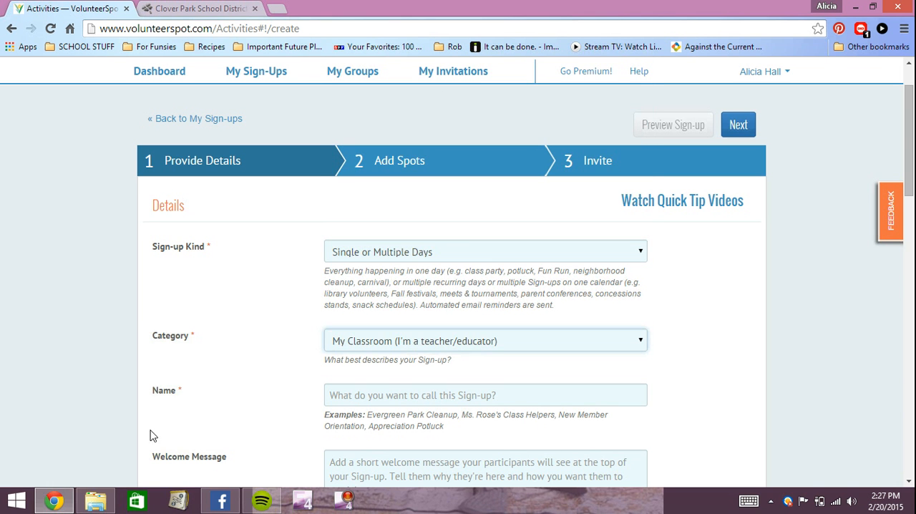
Step: Name the sign-up Student Led Conferences
scroll(240, 359, down, 3)
click(333, 196)
text(Stud)
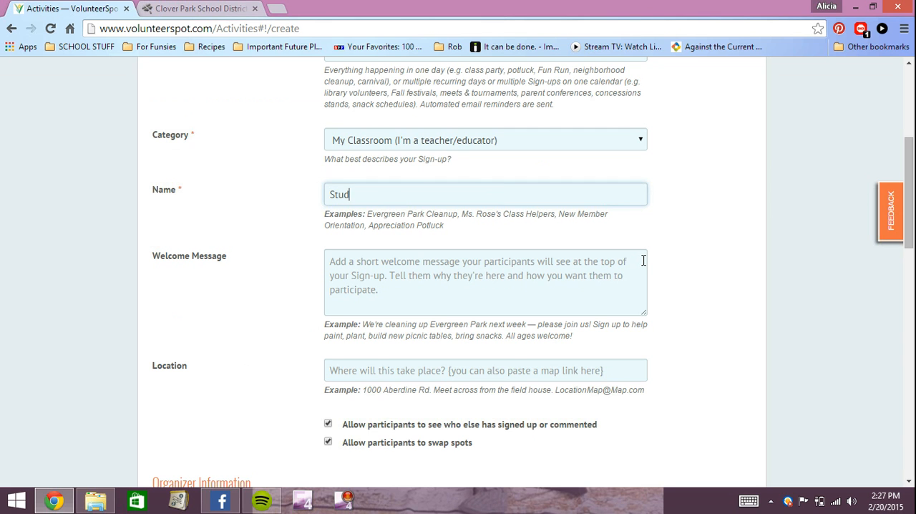
text(ent Led Conferences)
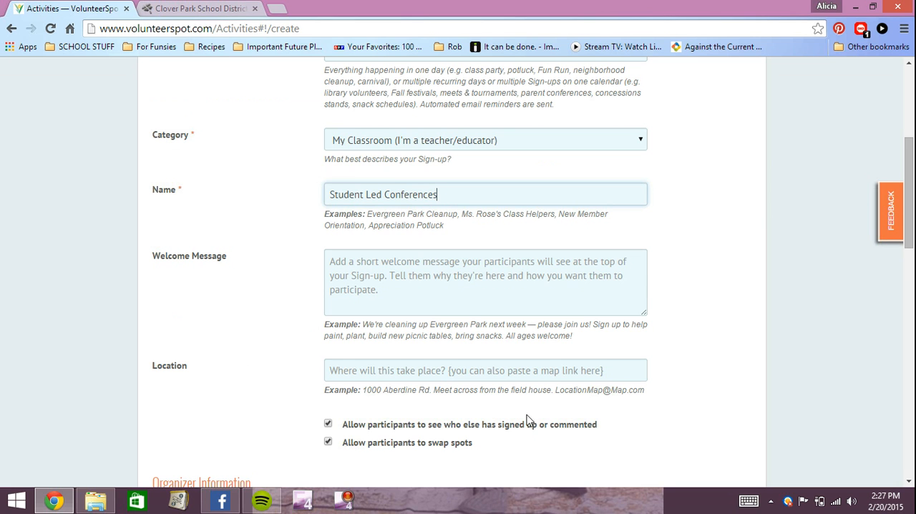
Step: Write a welcome message saying this is the scheduler for Spring SLCs in the teacher's class
click(520, 298)
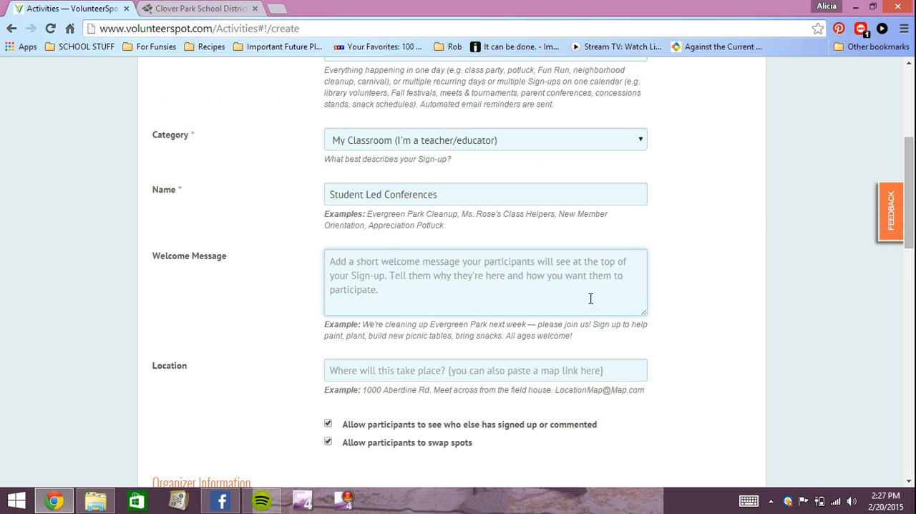
text(This is the scheduler f)
text(or Spring SLCS)
text( a)
text(n Ms. H)
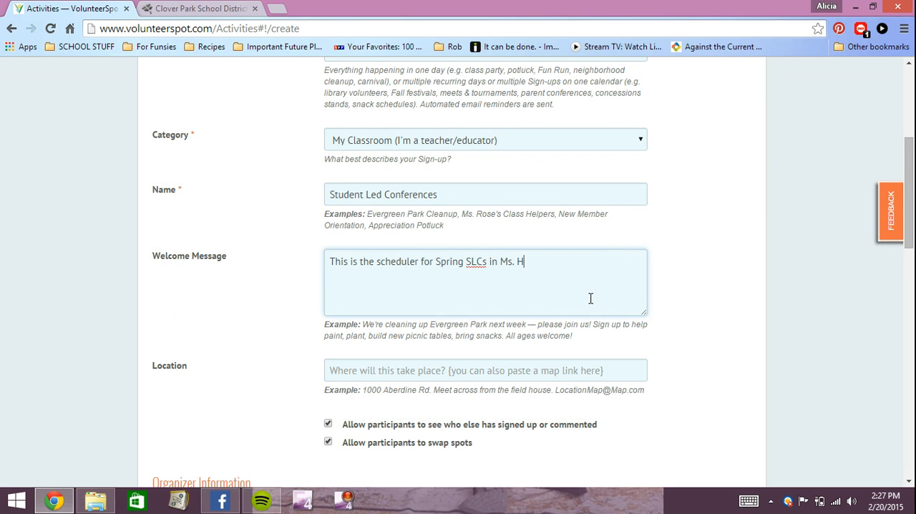
text(all's class.)
Step: Set the sign-up's location to Room 100, followed by the teacher's name and the word Classroom
click(486, 371)
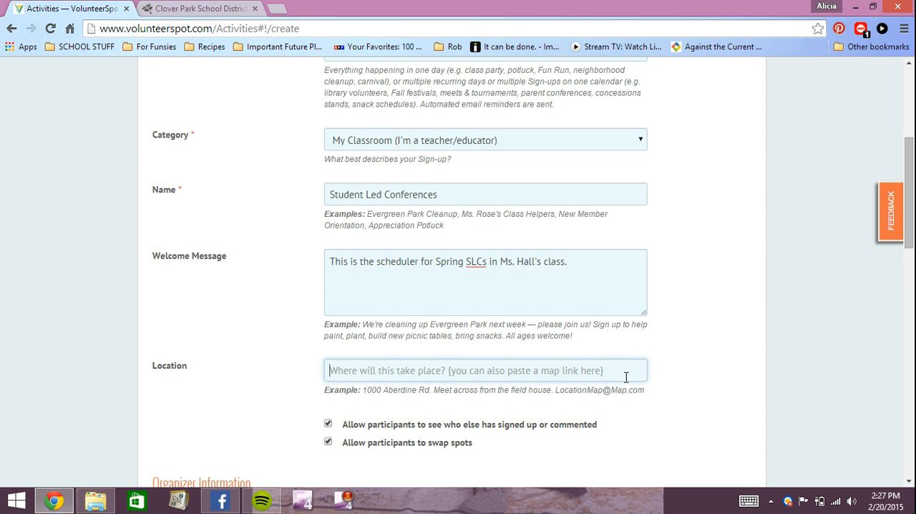
text(Room 10)
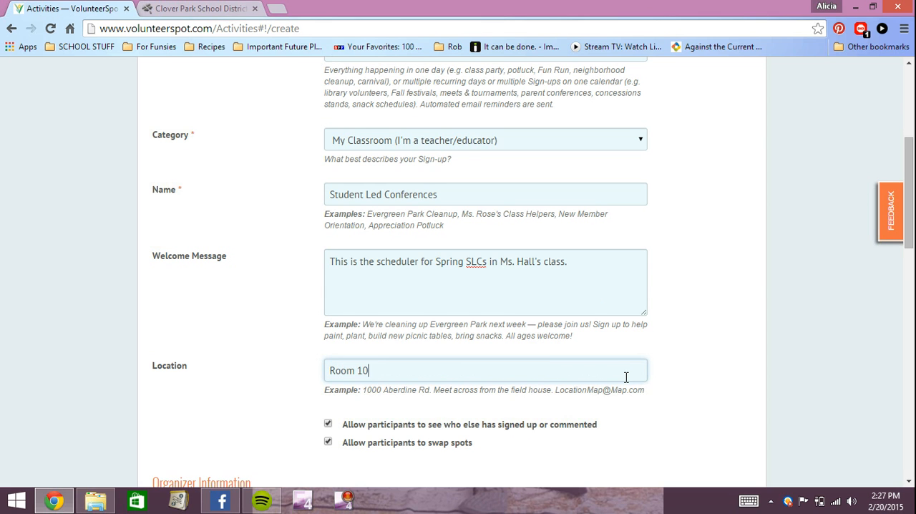
text(0 - Ms. Hall's Classroom)
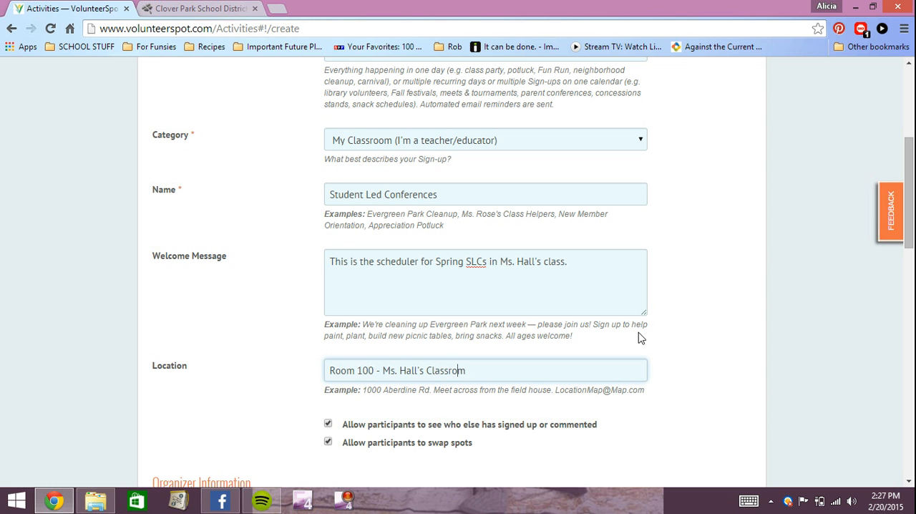
Step: Try switching off the options for seeing who else signed up and for swapping spots, then restore both
scroll(376, 314, down, 2)
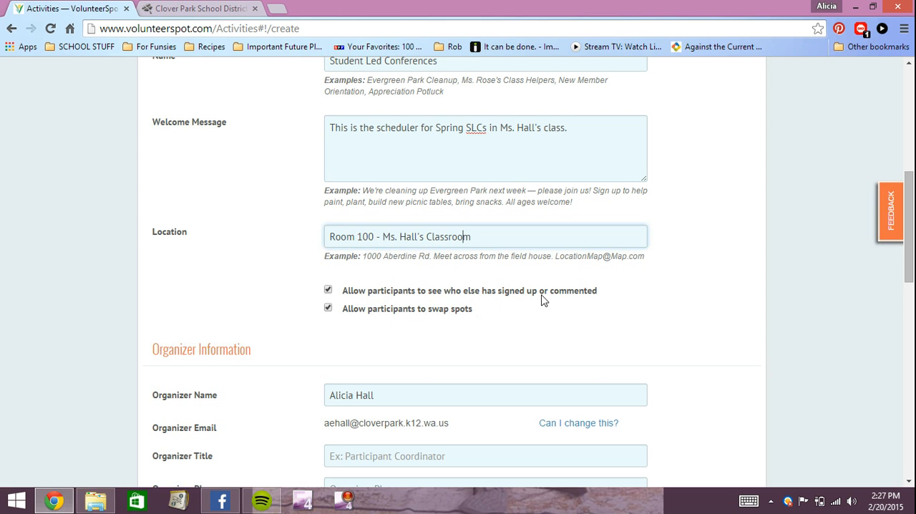
drag(596, 291, 346, 292)
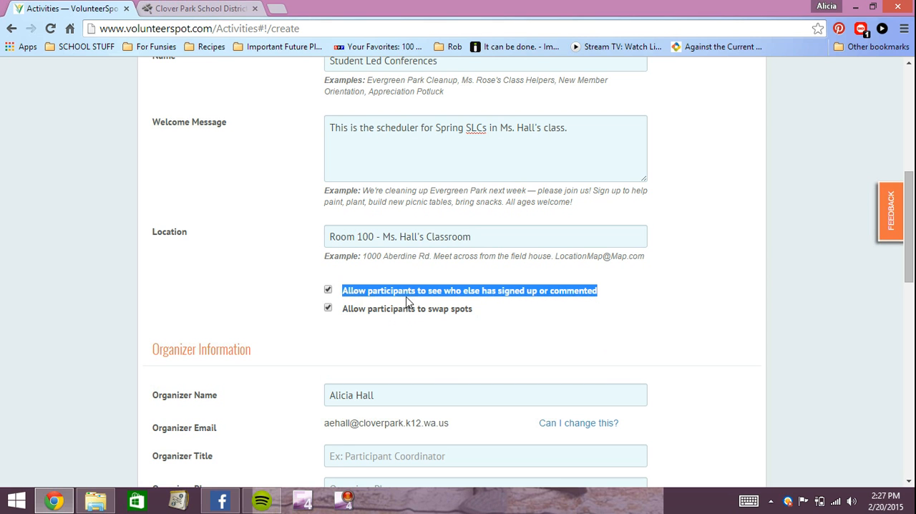
click(328, 290)
click(328, 290)
click(383, 310)
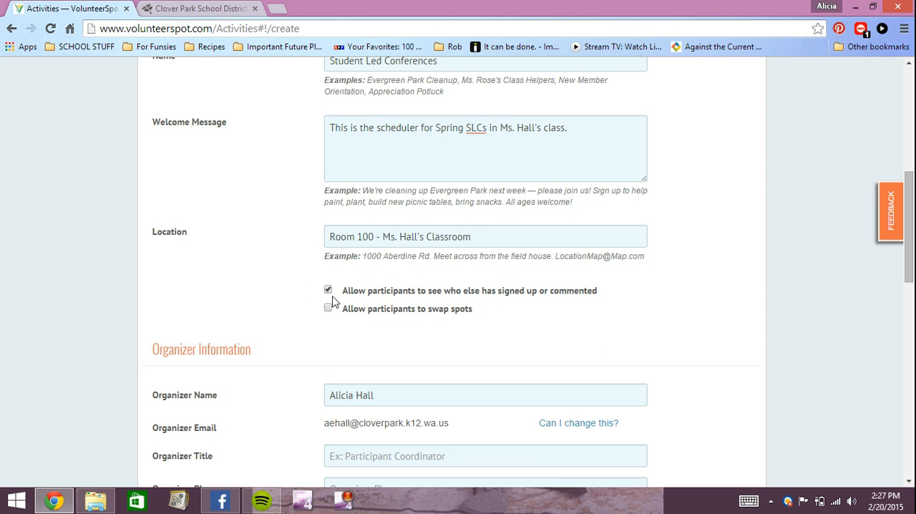
click(329, 307)
drag(476, 315, 344, 317)
Step: Set the organizer title to Connections and fill in the organizer's phone number
scroll(442, 328, down, 2)
scroll(499, 216, down, 1)
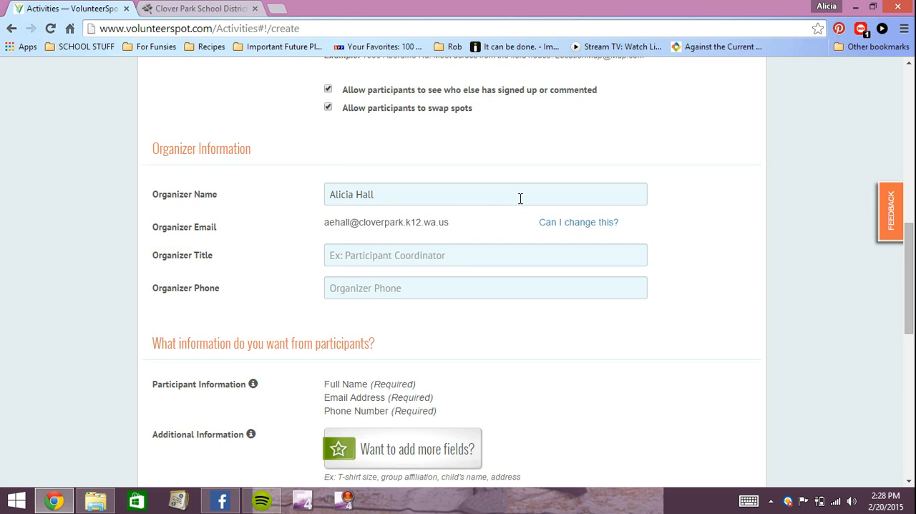
scroll(509, 194, up, 1)
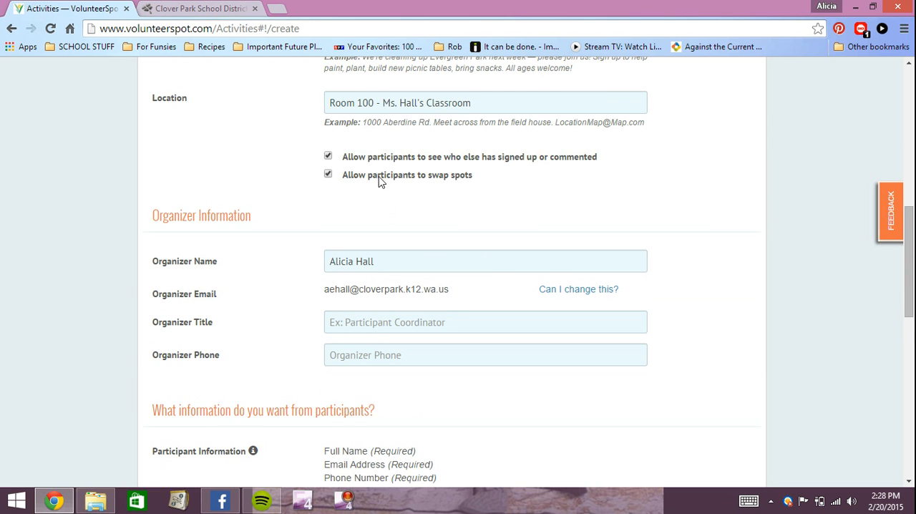
scroll(374, 179, down, 1)
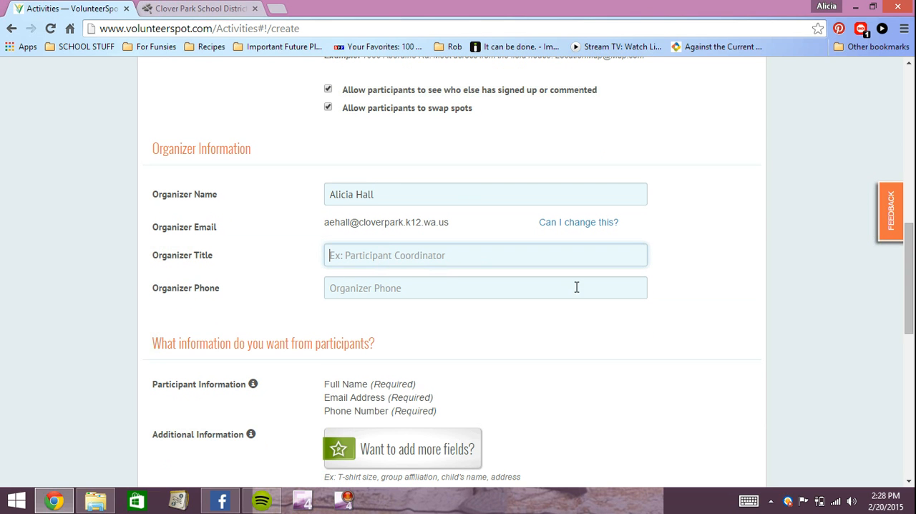
text(Connections)
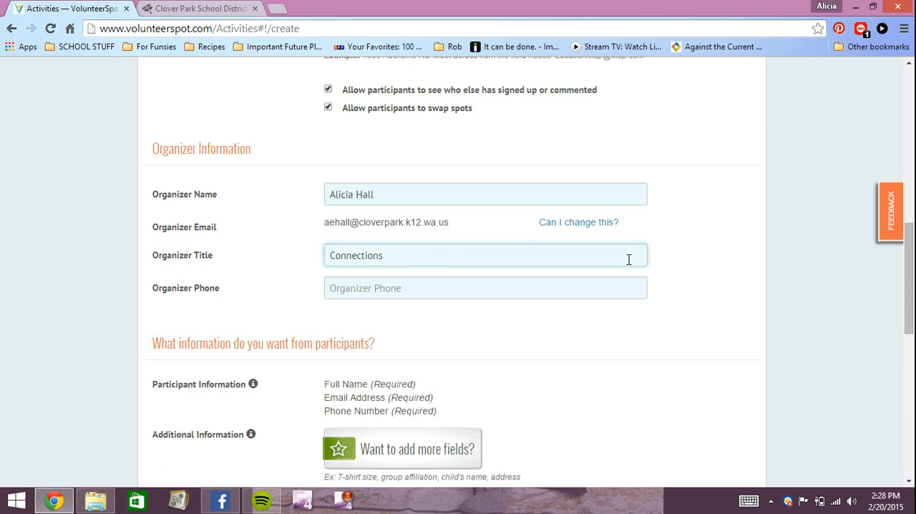
key(Tab)
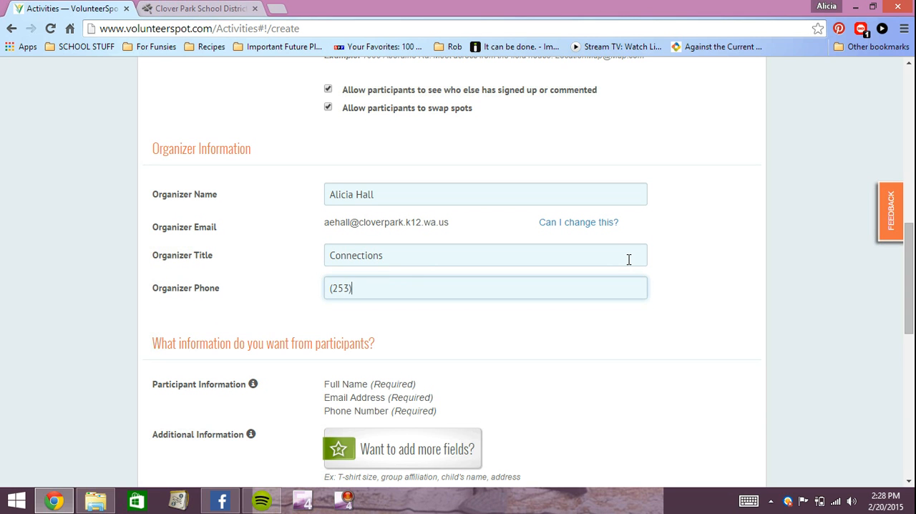
Step: Make the additional participant field required, label it Child's Name, and continue to the Add Spots stage
scroll(630, 214, down, 2)
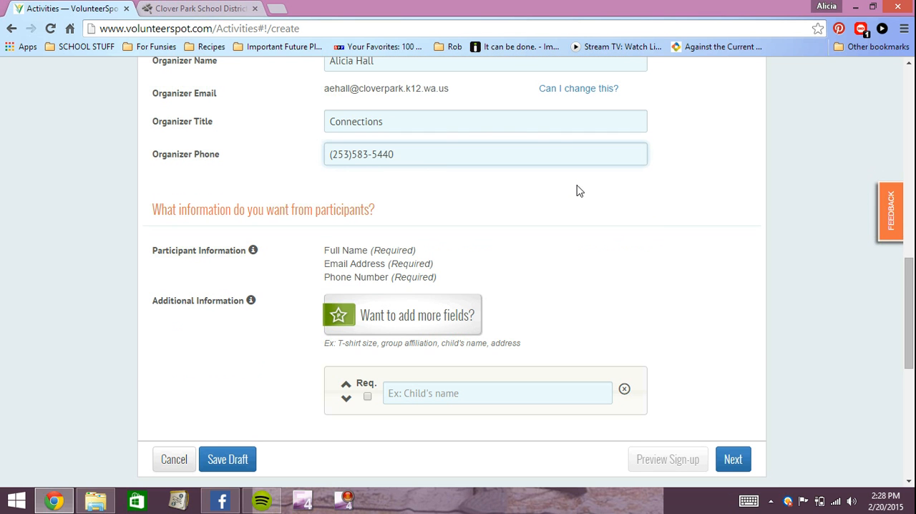
scroll(368, 301, down, 1)
scroll(368, 294, down, 1)
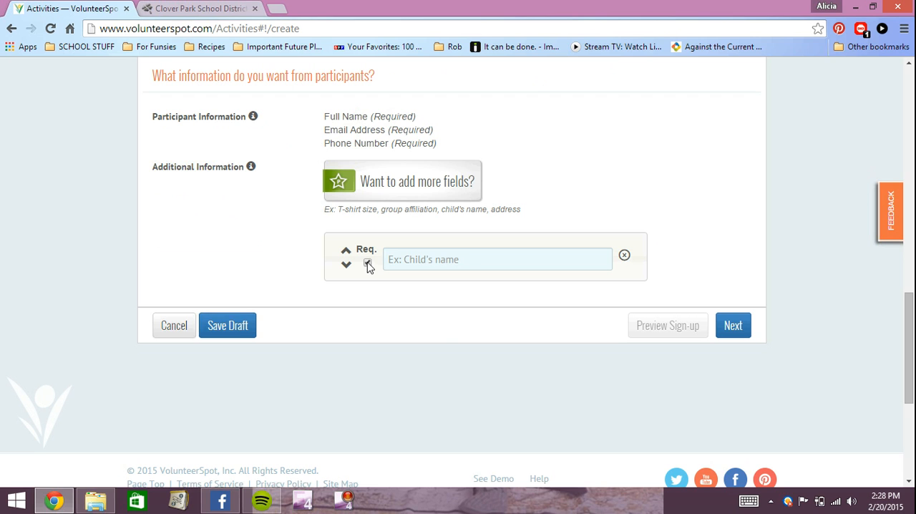
click(515, 252)
text(Chil)
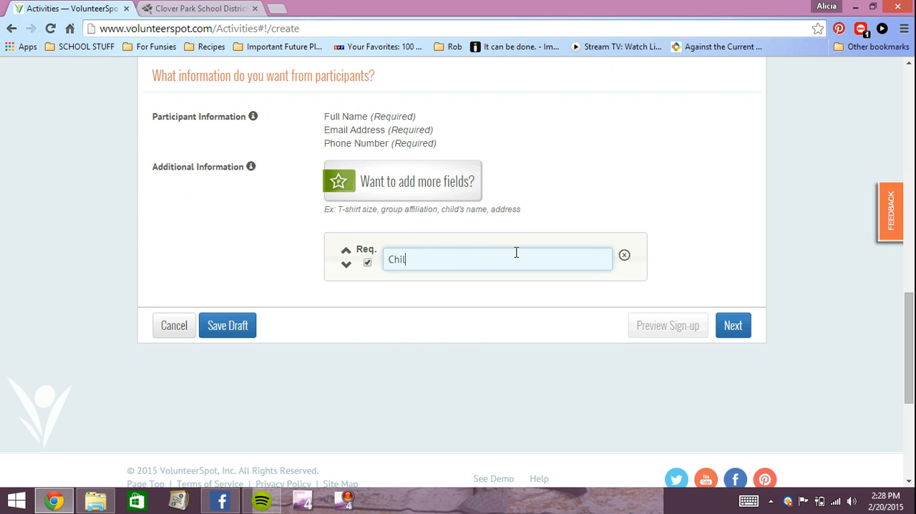
text(d's Name)
click(723, 335)
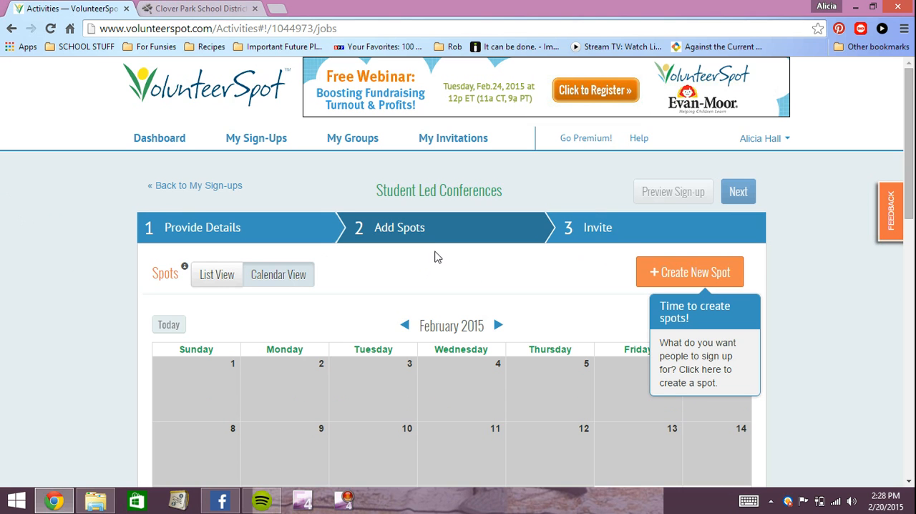
Step: Start a new spot on March 11, 2015 and title it Student Led Conferences
scroll(439, 251, down, 2)
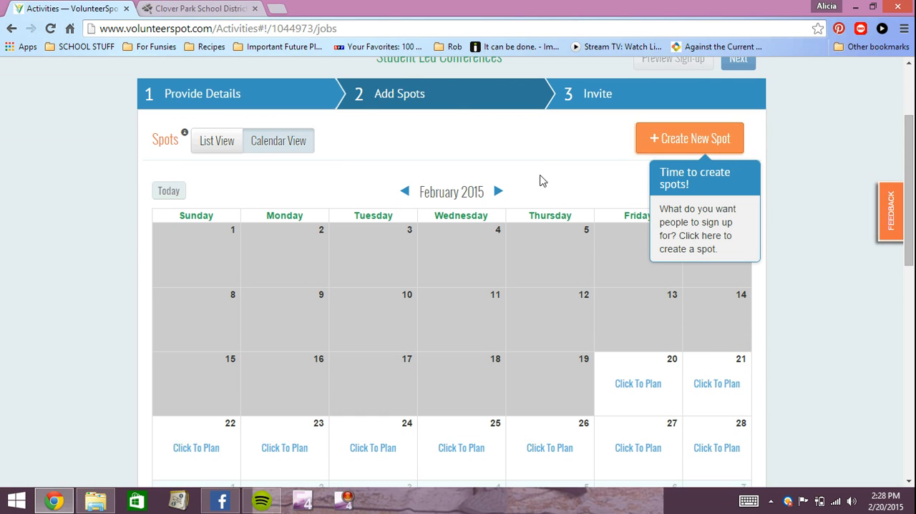
scroll(488, 180, down, 1)
scroll(488, 135, down, 1)
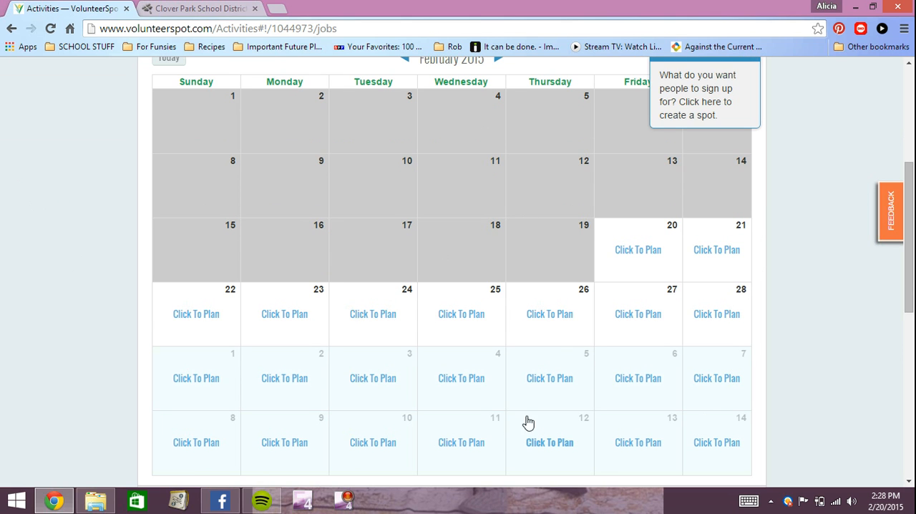
click(478, 446)
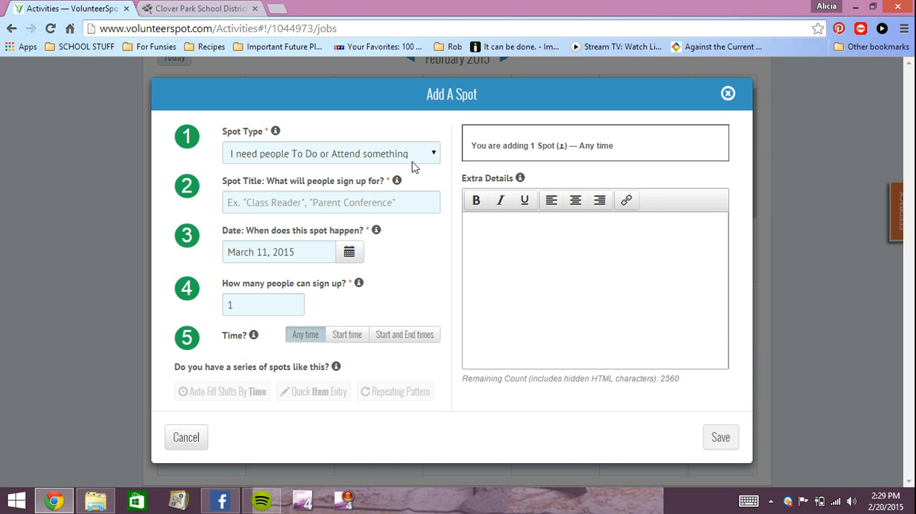
click(253, 204)
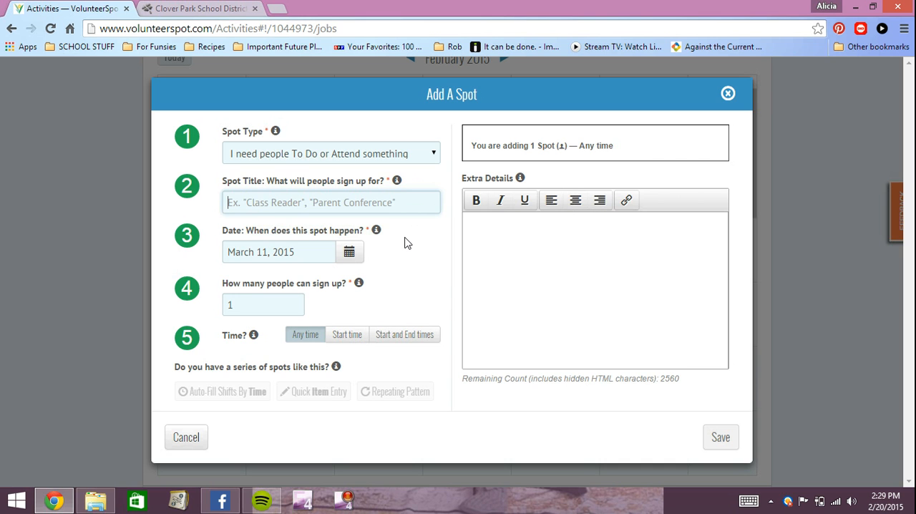
text(Student Led Conferences)
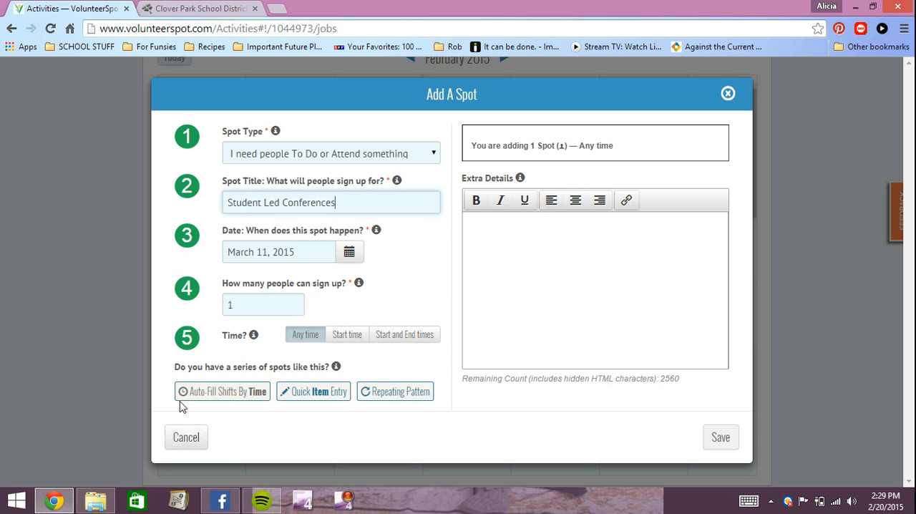
Step: Set up time-based auto-fill shifts for March 11 with the first spot beginning at 12:00 PM and the last ending at 7:00 PM
click(222, 392)
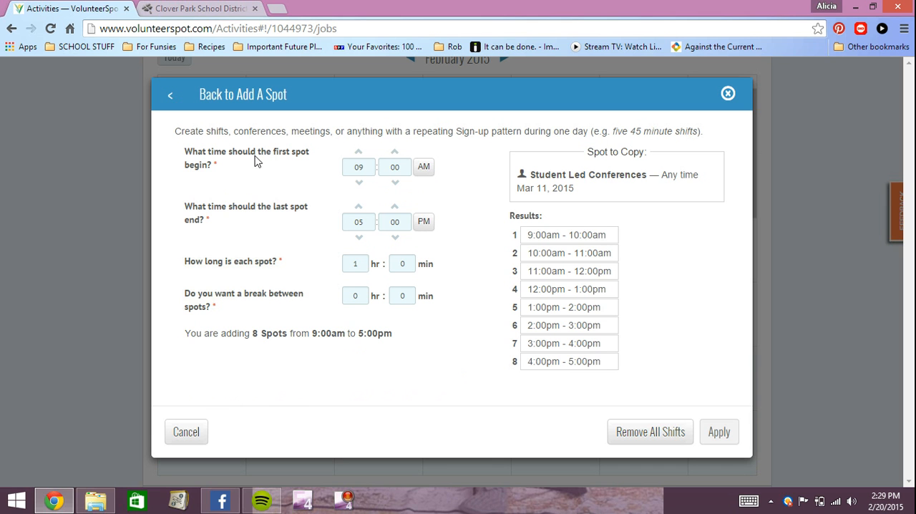
click(359, 152)
click(359, 152)
click(359, 152)
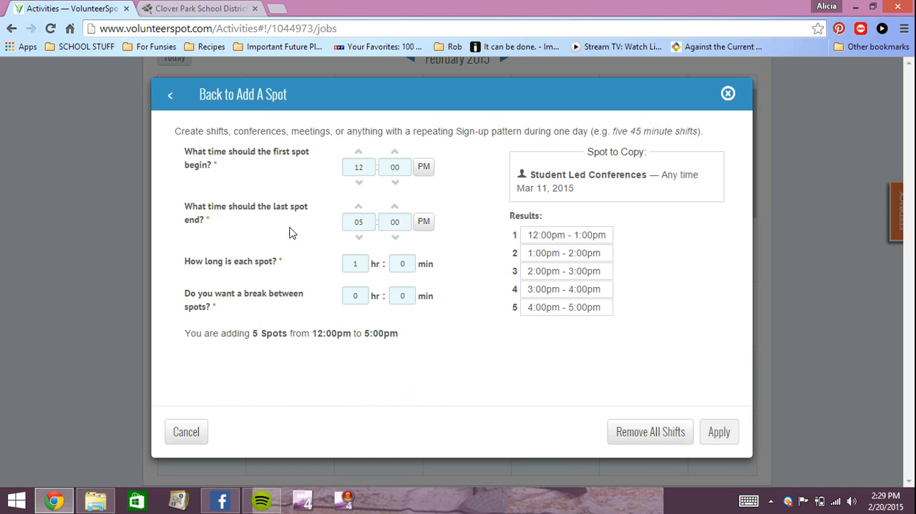
key(BackSpace)
key(BackSpace)
text(7)
Step: Make each March 11 shift 0 hours 30 minutes long, apply the shifts, and save the spot
click(369, 265)
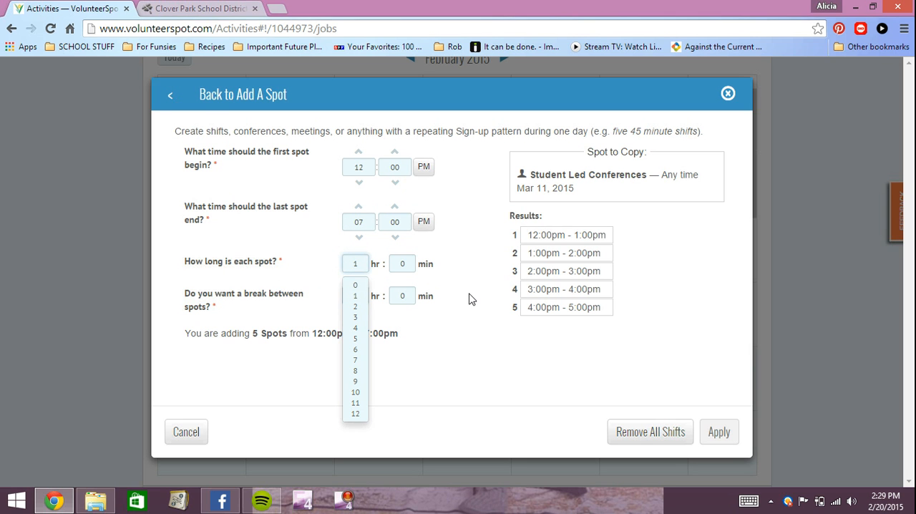
click(354, 285)
click(404, 264)
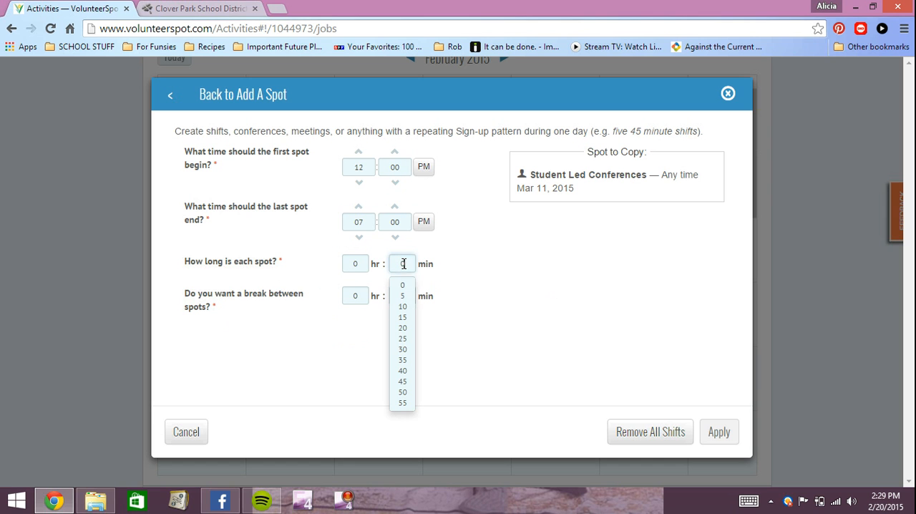
click(402, 349)
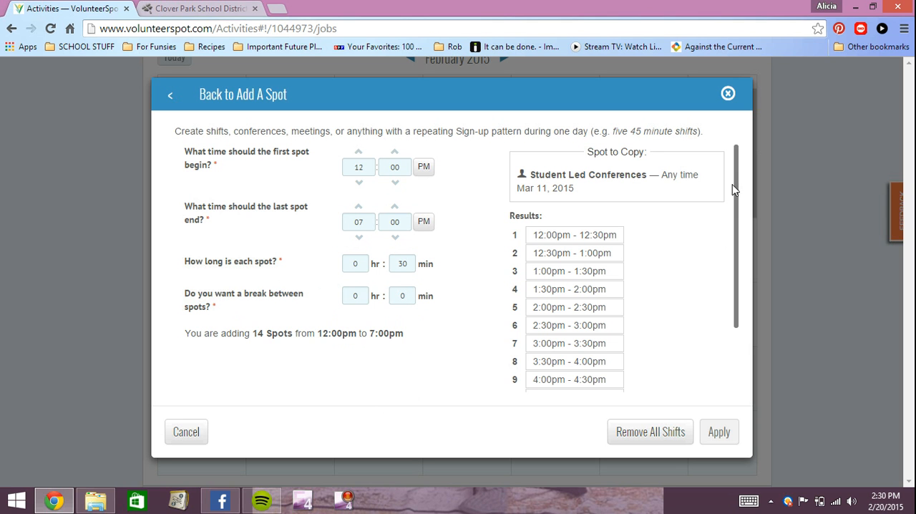
drag(734, 165, 741, 242)
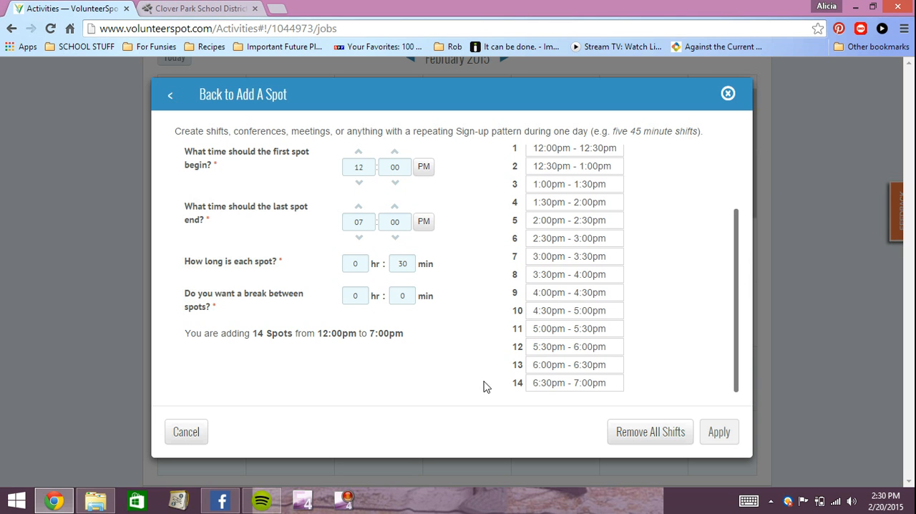
click(722, 435)
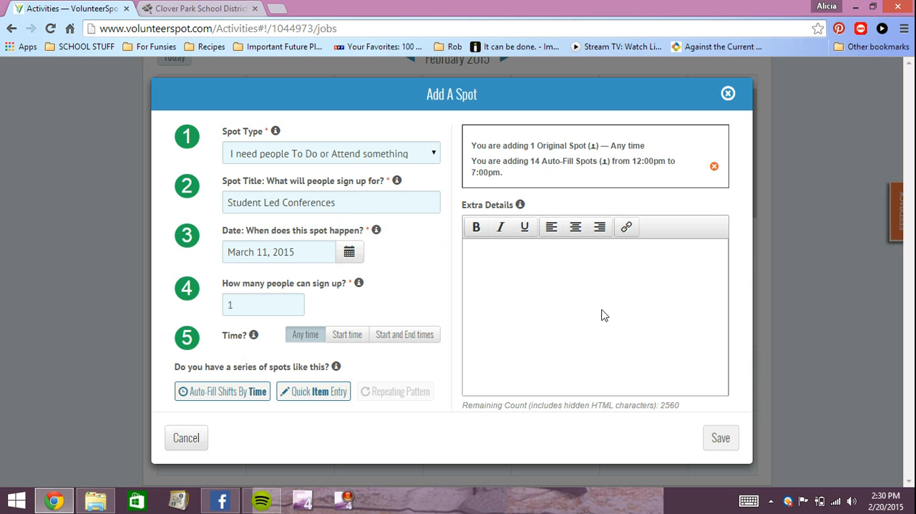
click(718, 442)
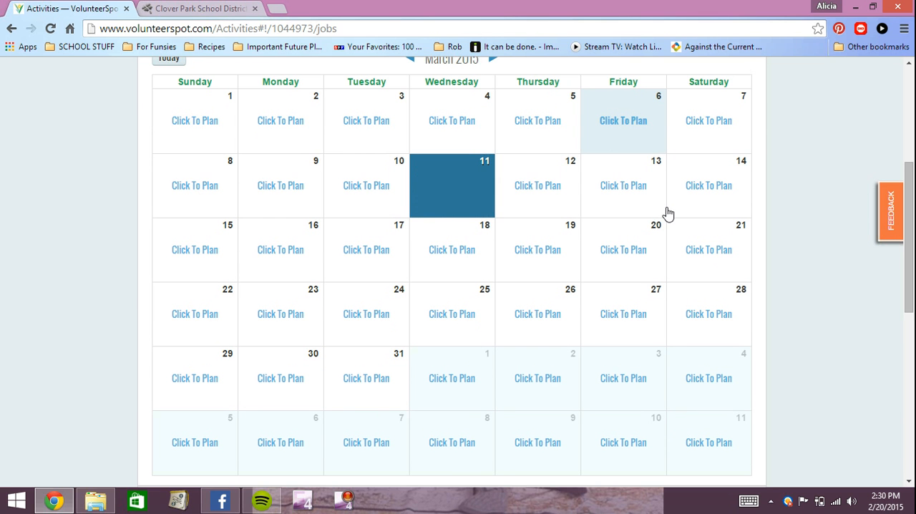
Step: Delete the Student Led Conferences spot without a time from March 11, review the remaining time slots, and return to the calendar
click(503, 196)
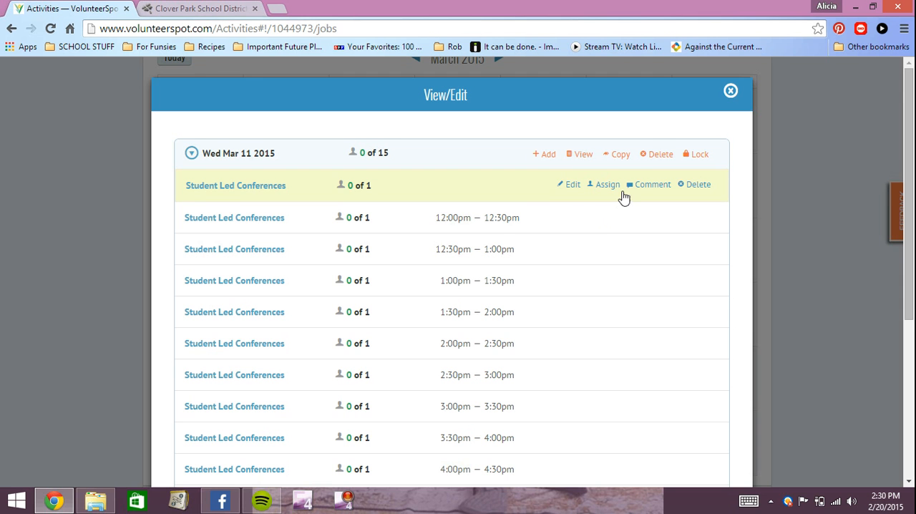
scroll(727, 160, down, 4)
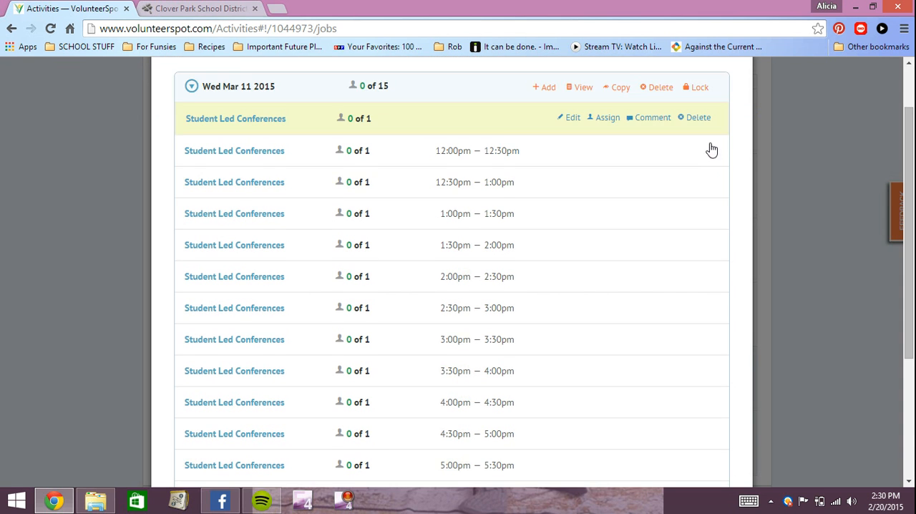
scroll(682, 237, up, 4)
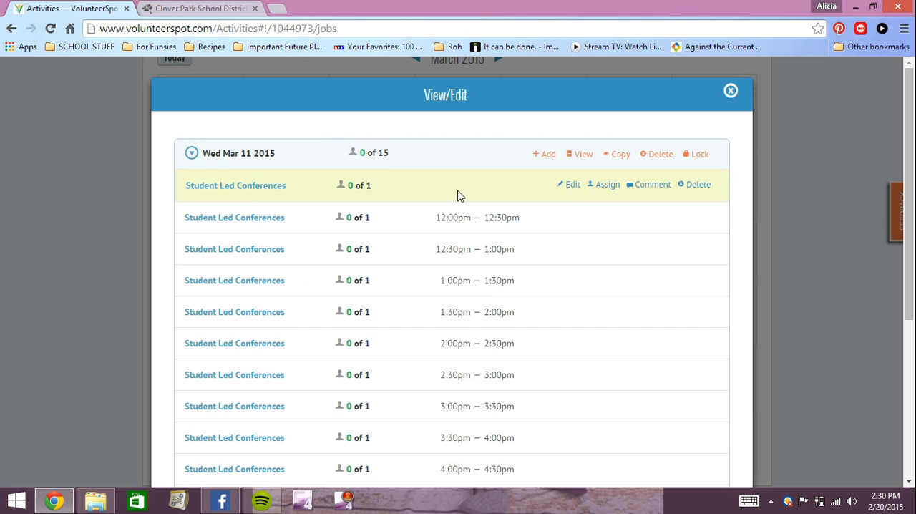
click(698, 184)
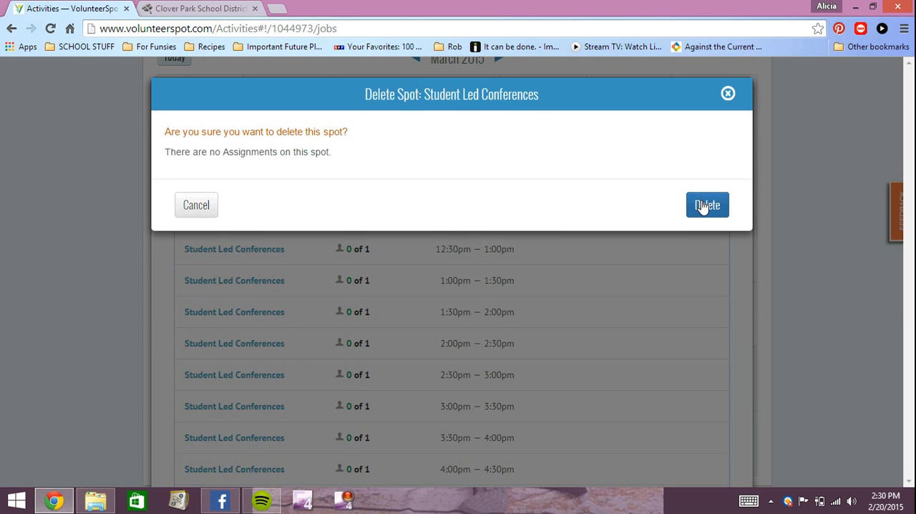
click(703, 207)
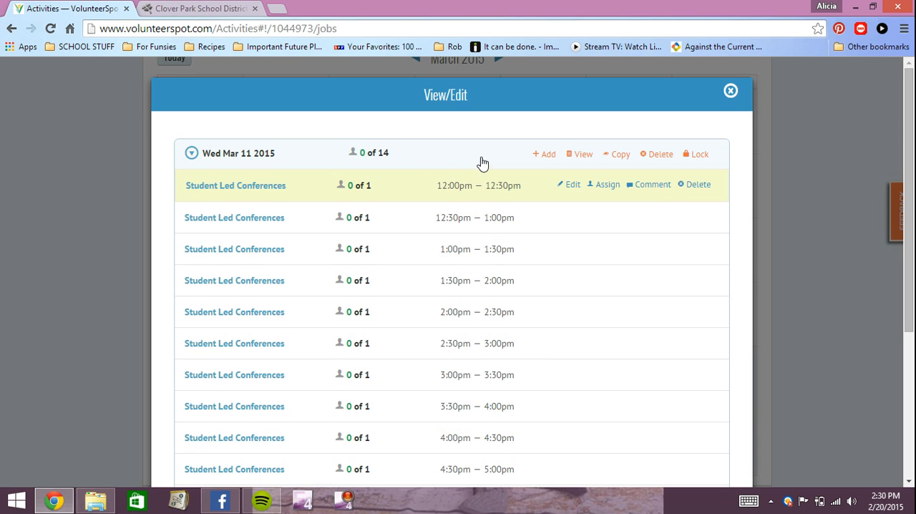
scroll(484, 175, down, 3)
scroll(490, 179, up, 3)
scroll(491, 178, down, 3)
click(724, 441)
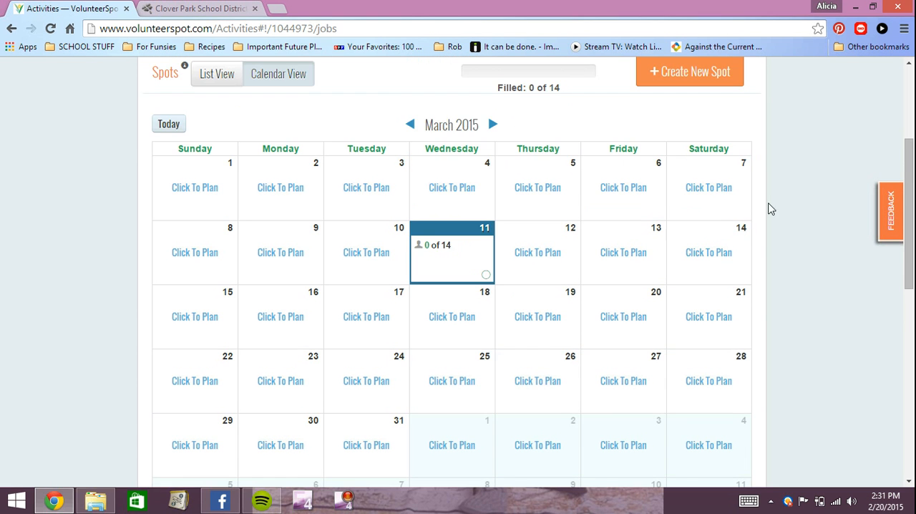
Step: Start a new spot on March 12, 2015 and title it Student Led Conferences
scroll(784, 217, up, 1)
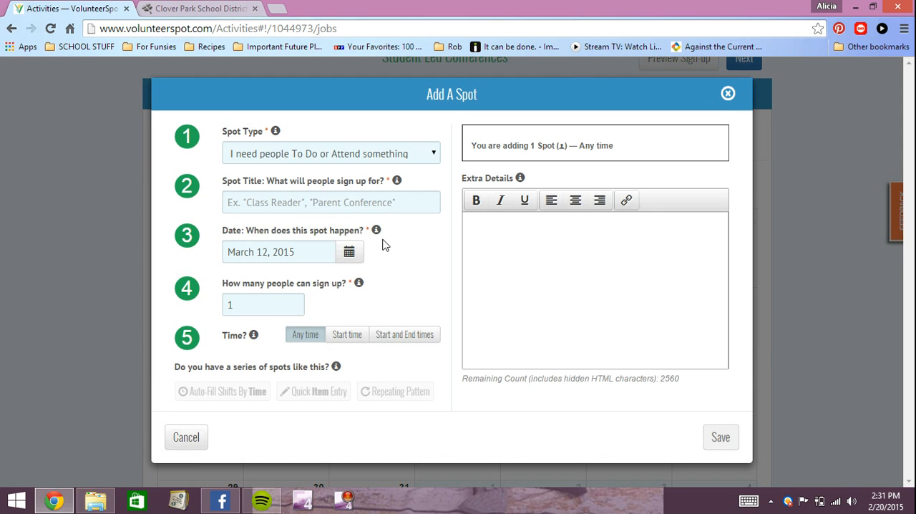
click(301, 201)
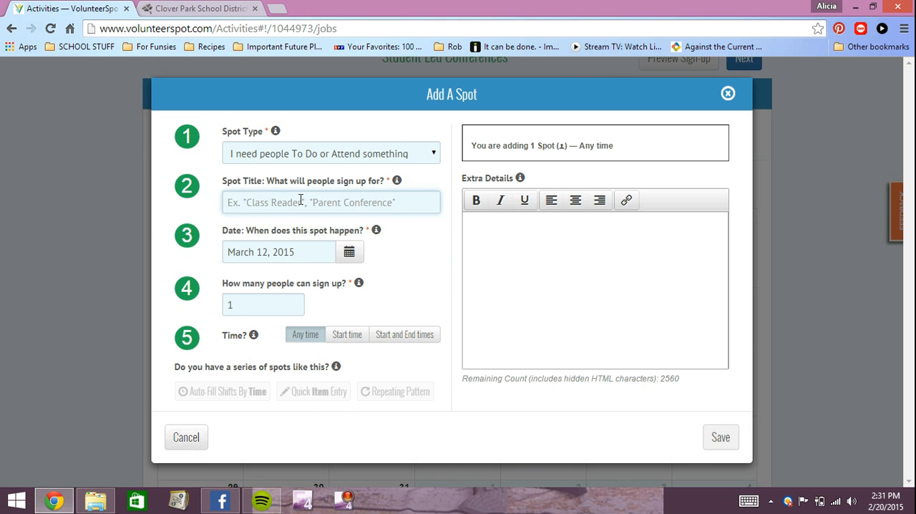
text(Student Led)
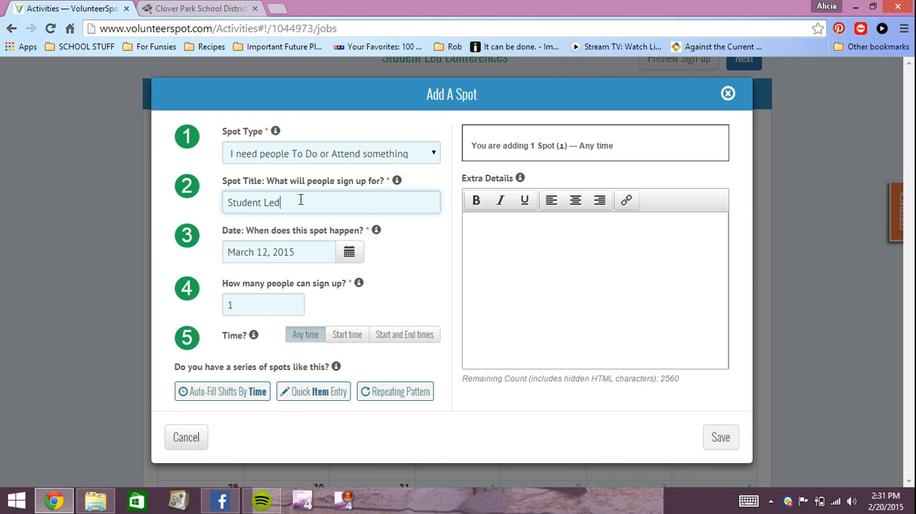
text( Conferences)
Step: Set up time-based auto-fill shifts for March 12 running from 12:00 PM to 3:30 PM
click(238, 393)
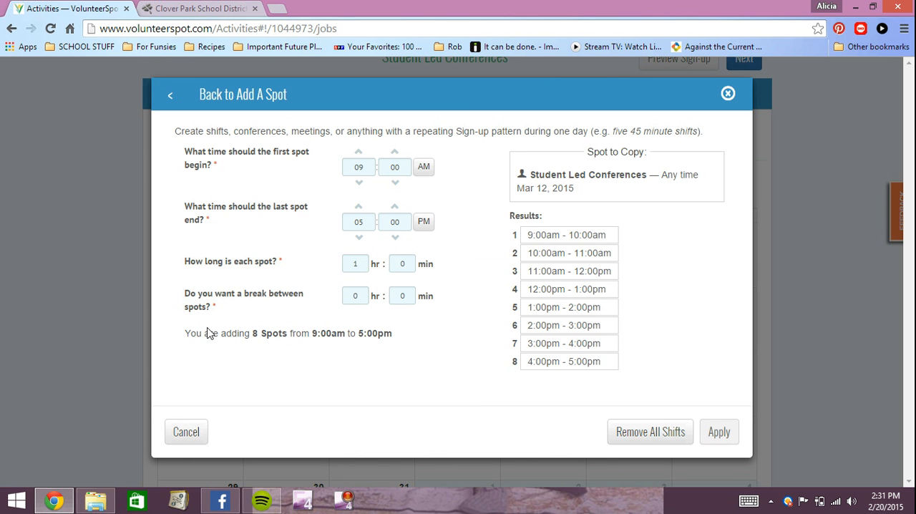
click(358, 152)
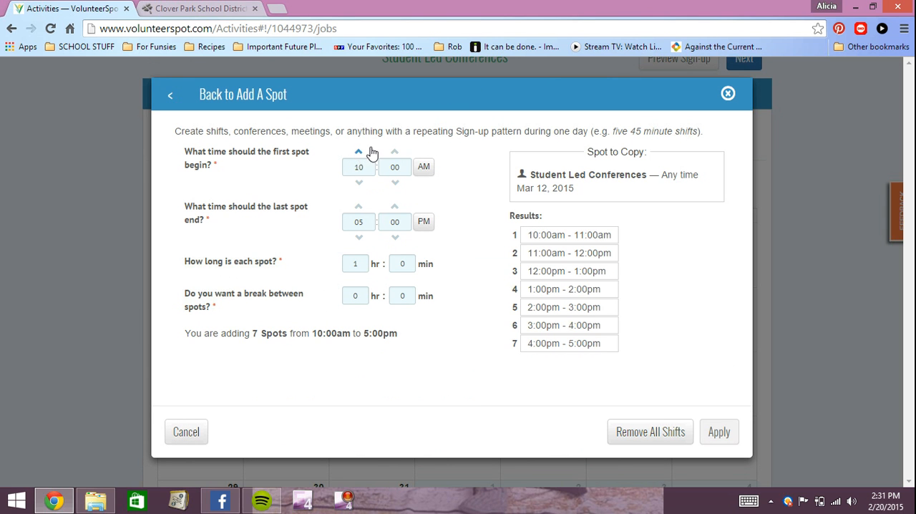
click(360, 152)
click(360, 152)
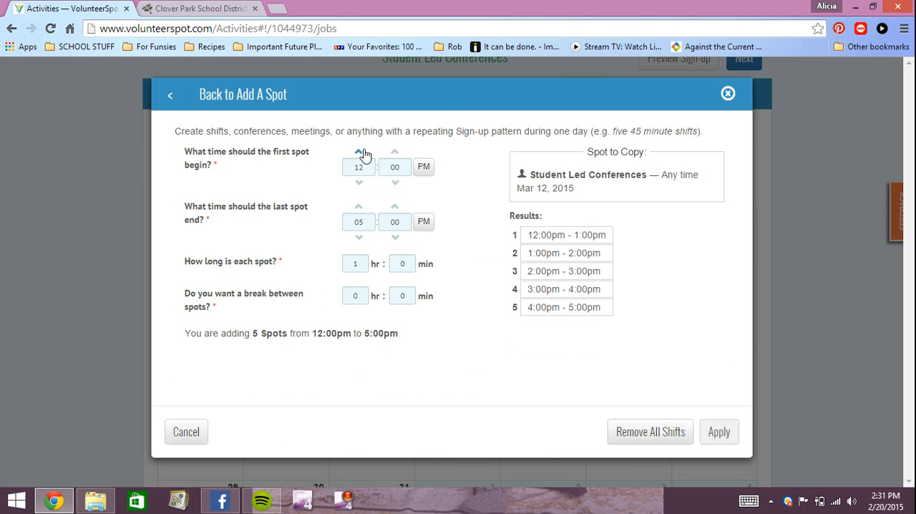
click(360, 239)
click(360, 238)
key(Tab)
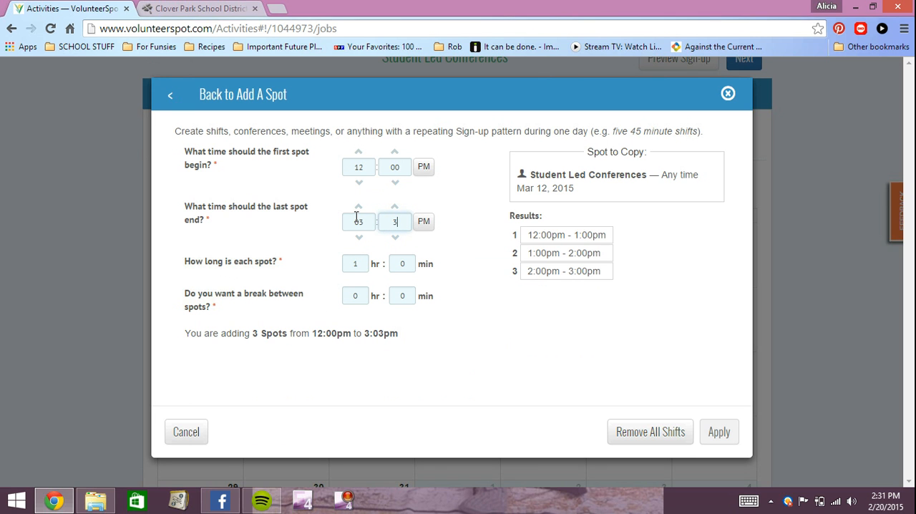
Step: Make each March 12 shift 0 hours 30 minutes long, apply the shifts, and save the spot
click(363, 264)
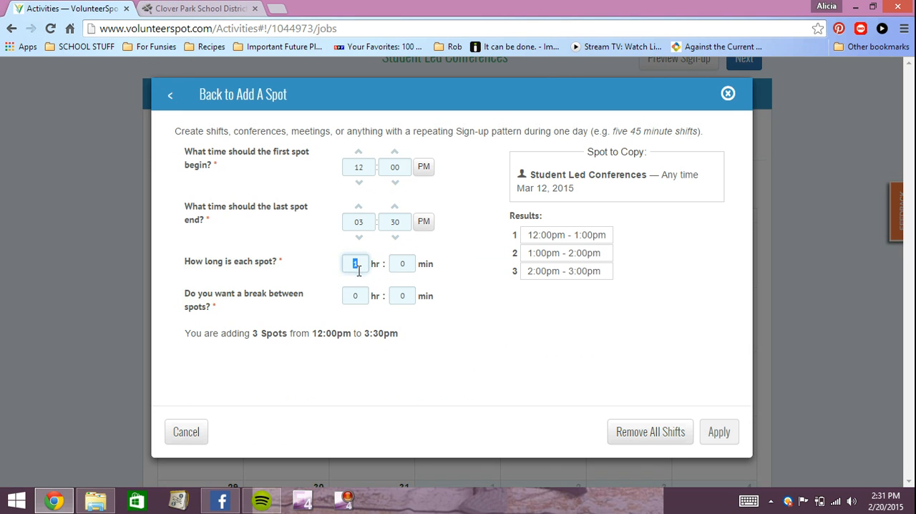
click(349, 285)
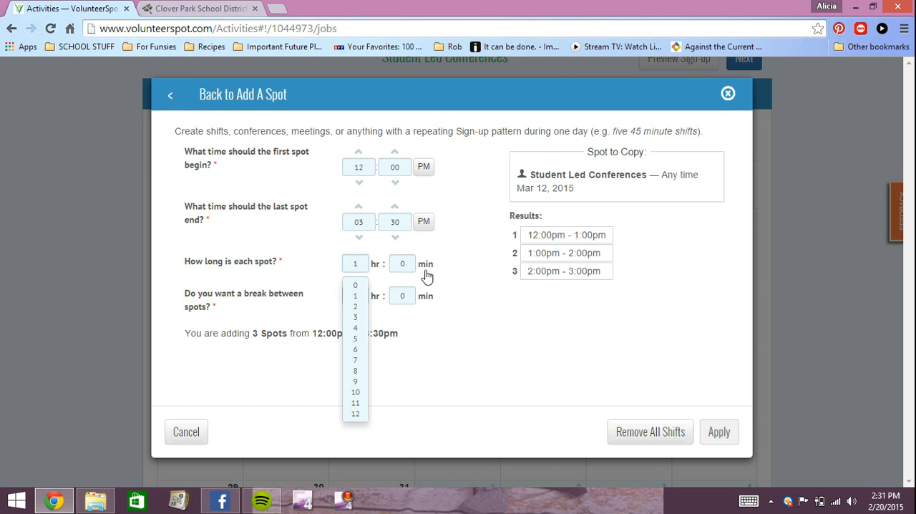
click(405, 351)
click(718, 435)
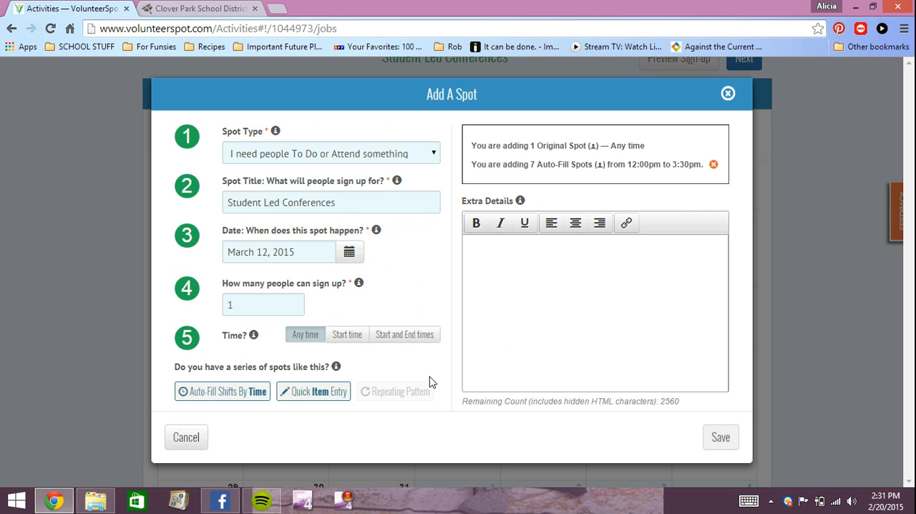
click(724, 445)
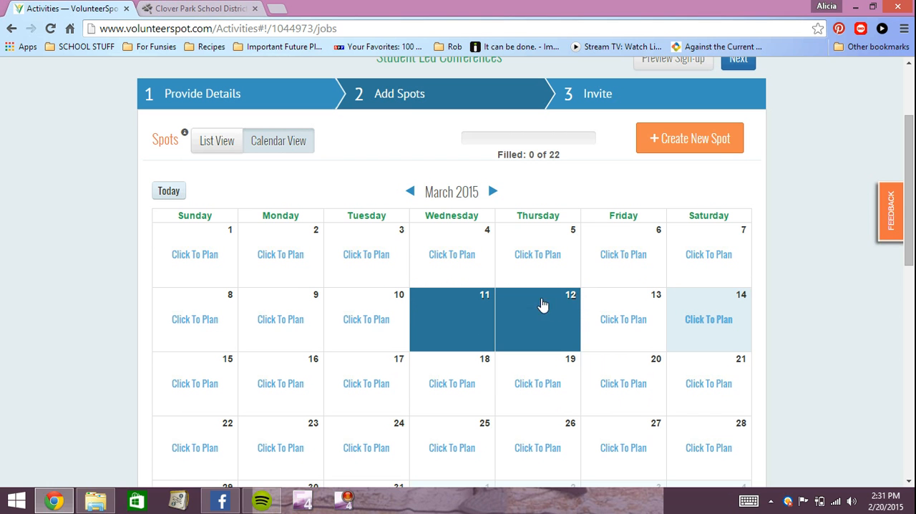
Step: Delete the Student Led Conferences spot without a time from March 12 and continue to the Invite stage
click(527, 325)
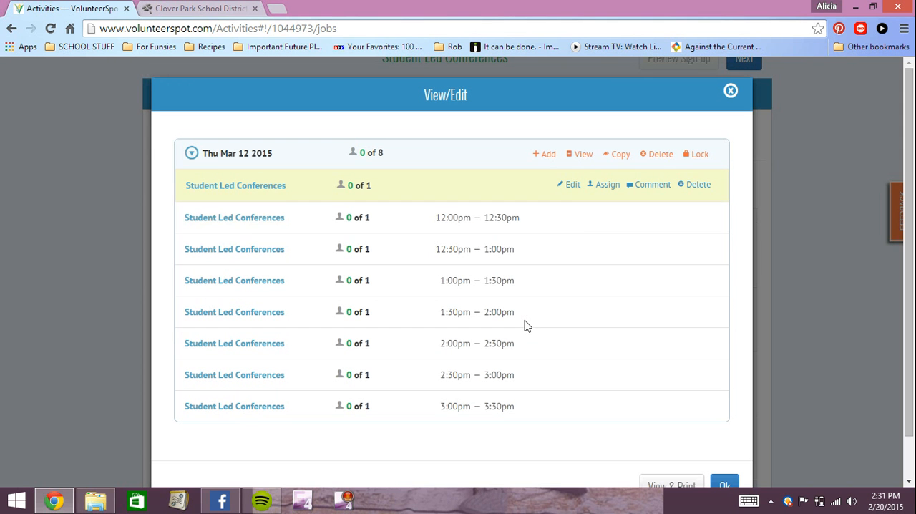
click(696, 186)
click(698, 206)
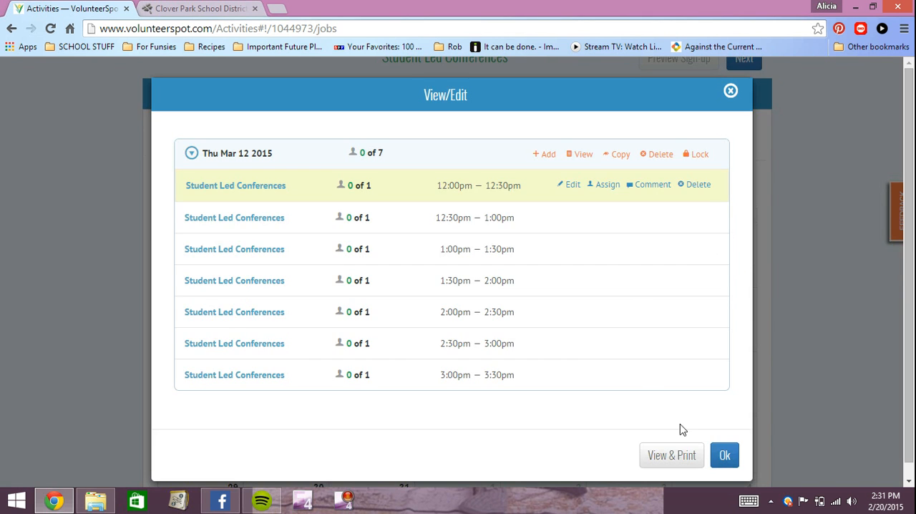
click(724, 458)
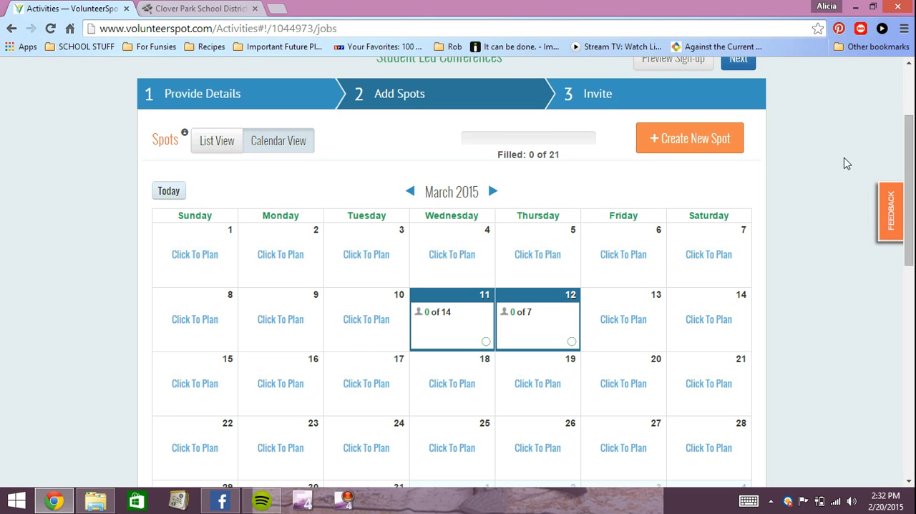
scroll(823, 221, down, 4)
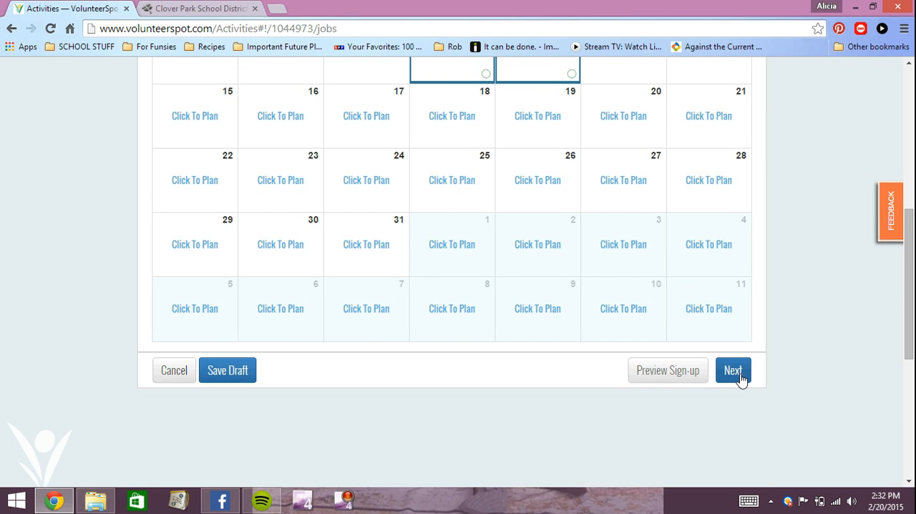
click(737, 373)
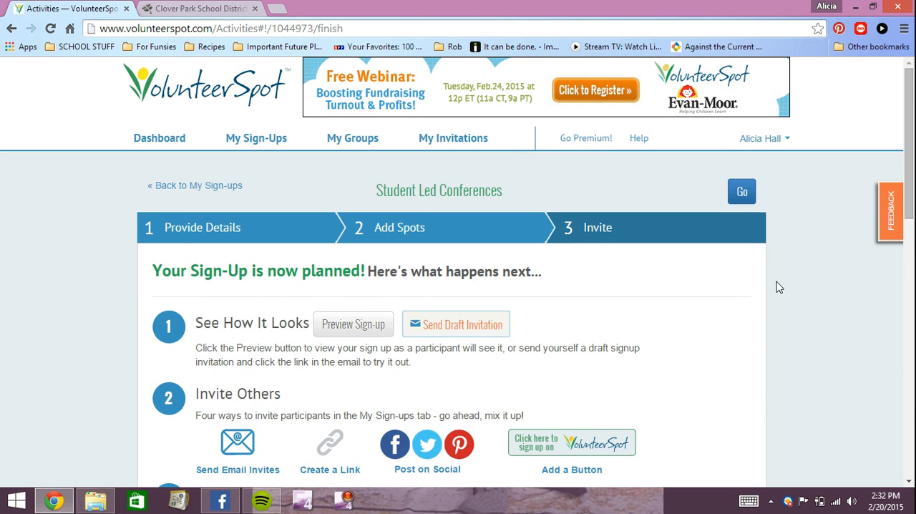
Step: Choose to invite others by creating a link and enable the Get a shareable link option for the sign-up
scroll(778, 289, down, 1)
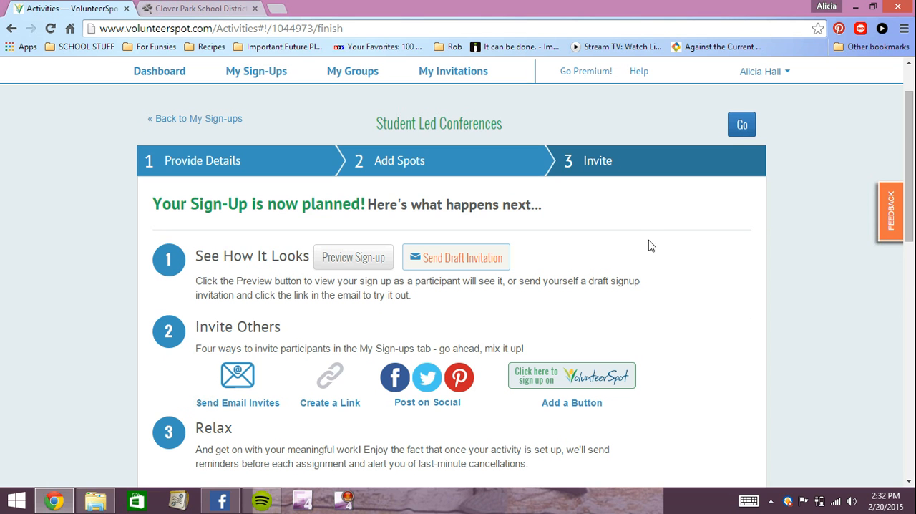
scroll(626, 260, down, 2)
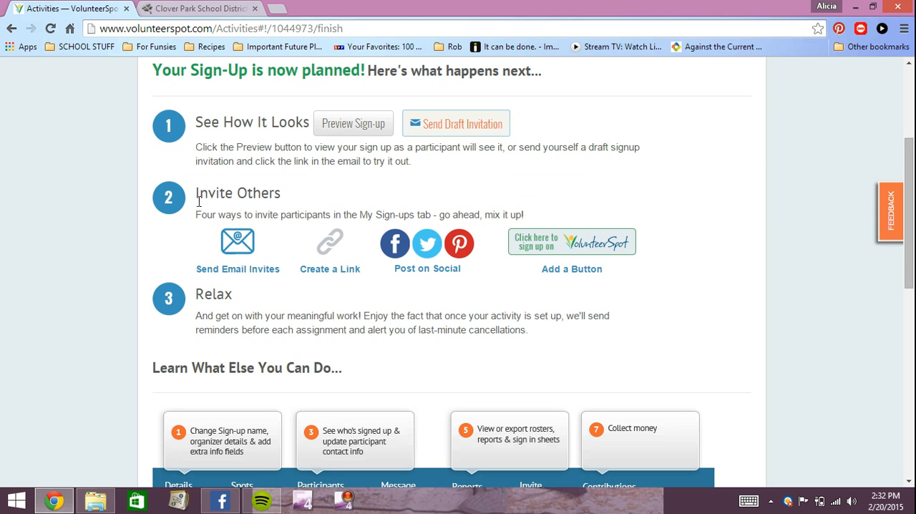
click(326, 275)
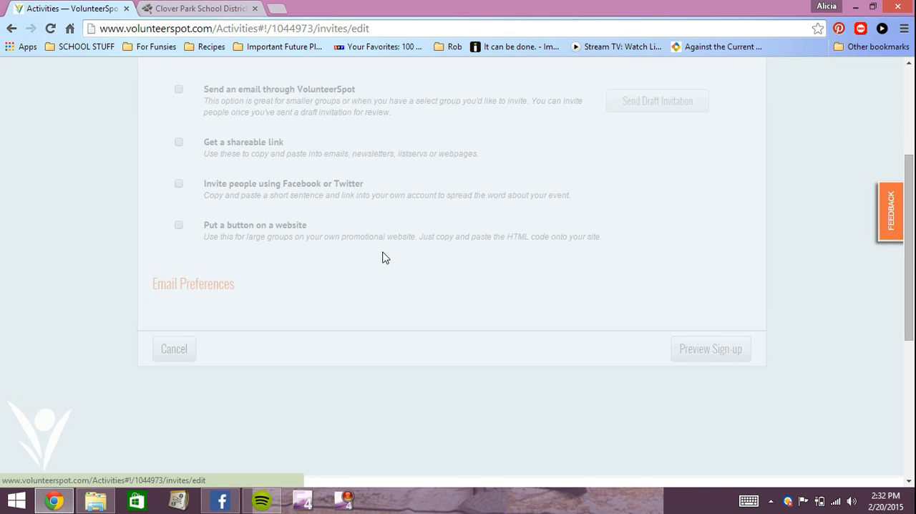
scroll(387, 249, down, 1)
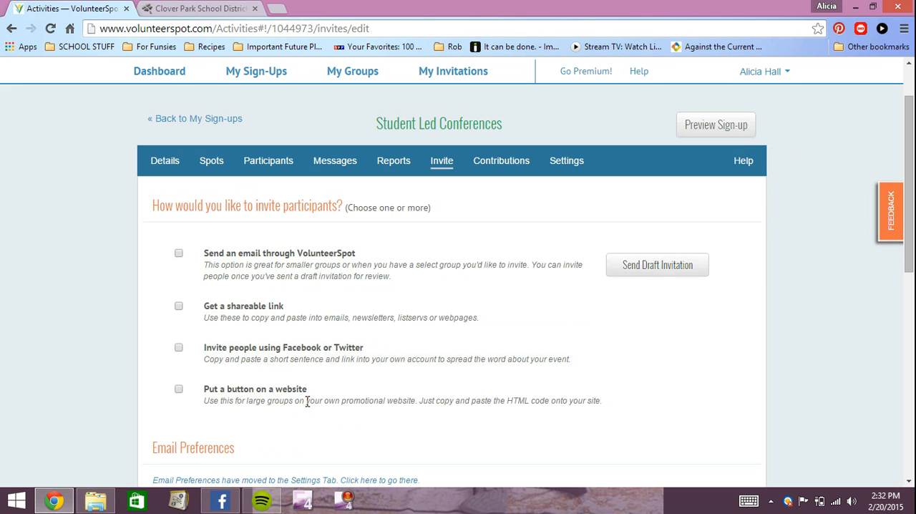
click(179, 306)
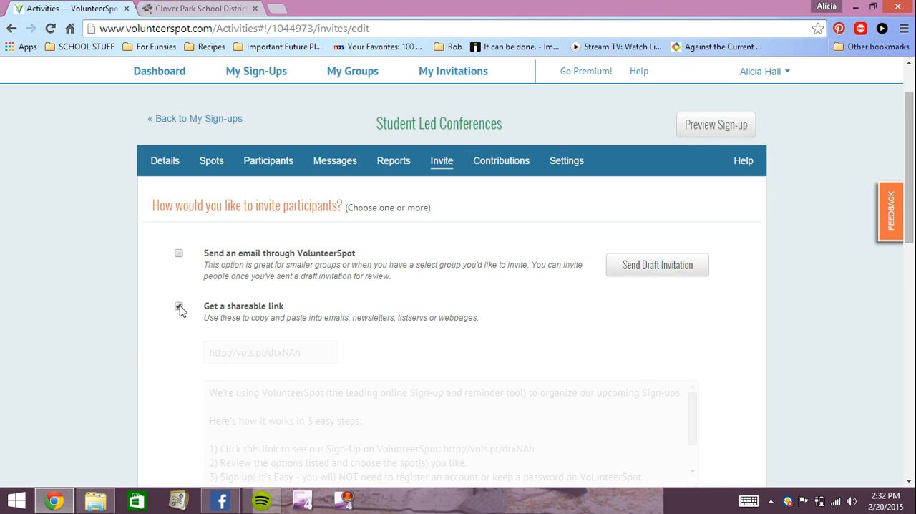
Step: Copy the short shareable web address of the Student Led Conferences sign-up to the clipboard
scroll(379, 311, down, 1)
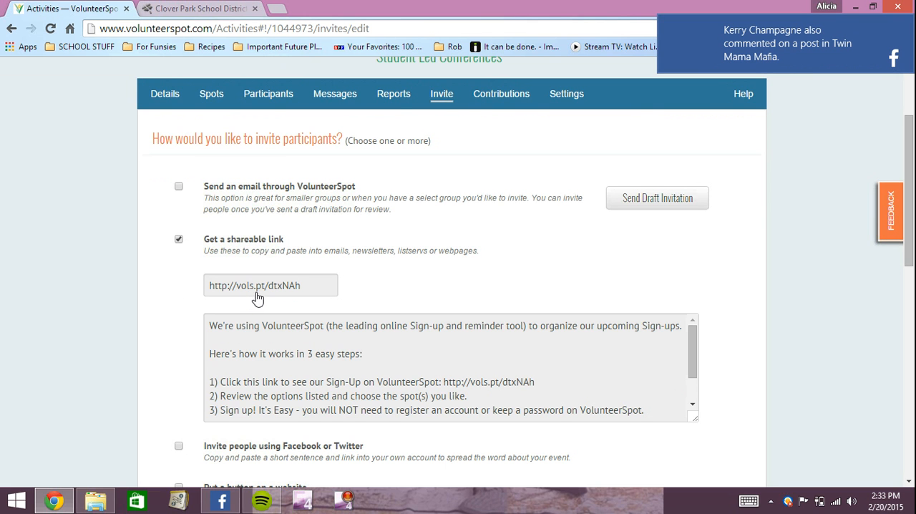
click(281, 295)
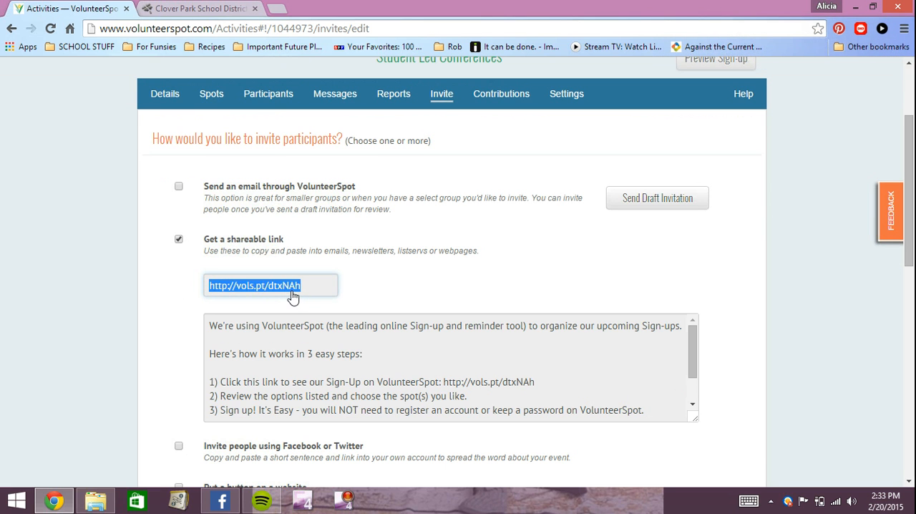
right_click(295, 294)
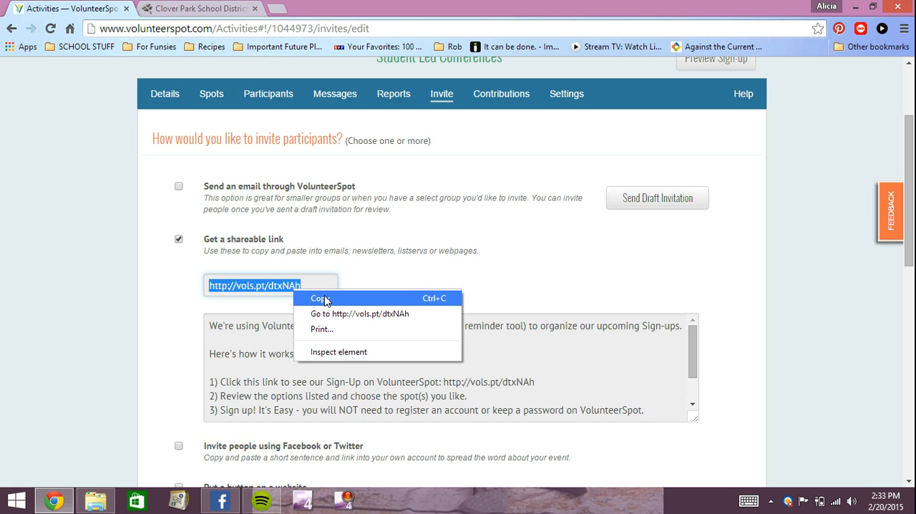
click(323, 299)
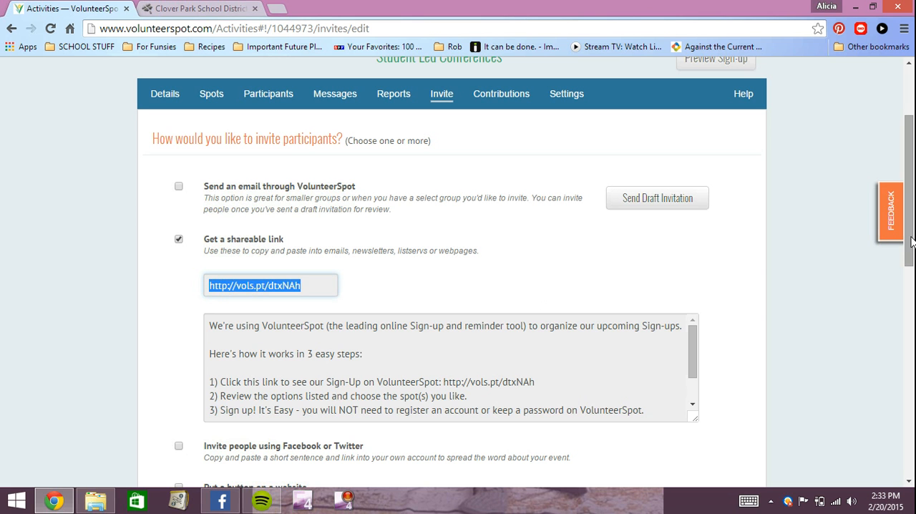
scroll(913, 243, down, 2)
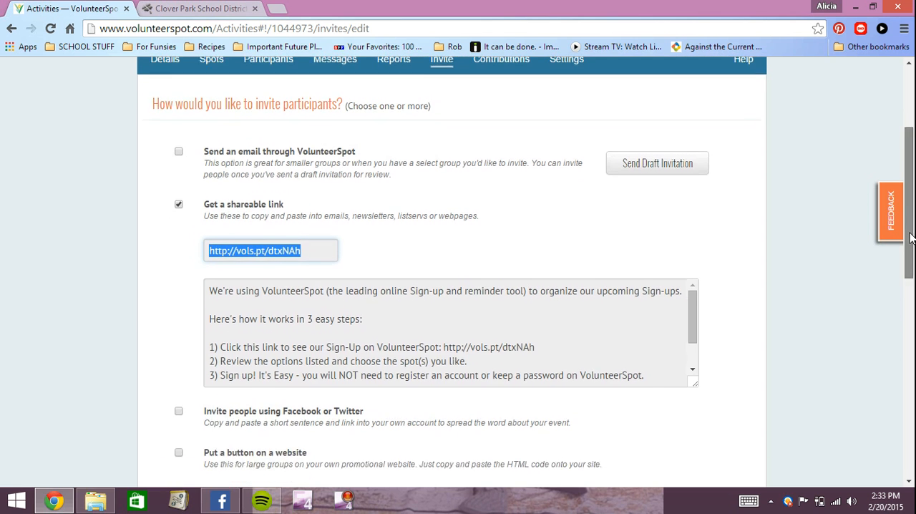
scroll(913, 245, down, 3)
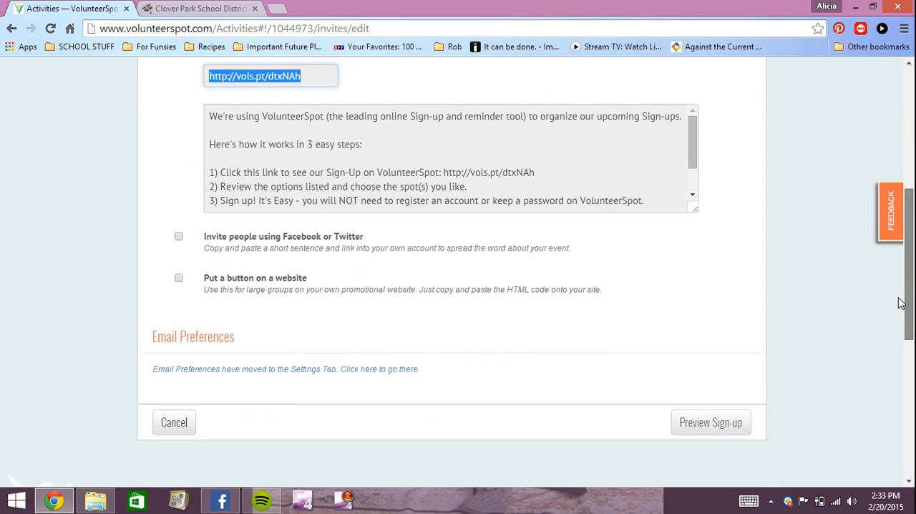
scroll(899, 275, up, 5)
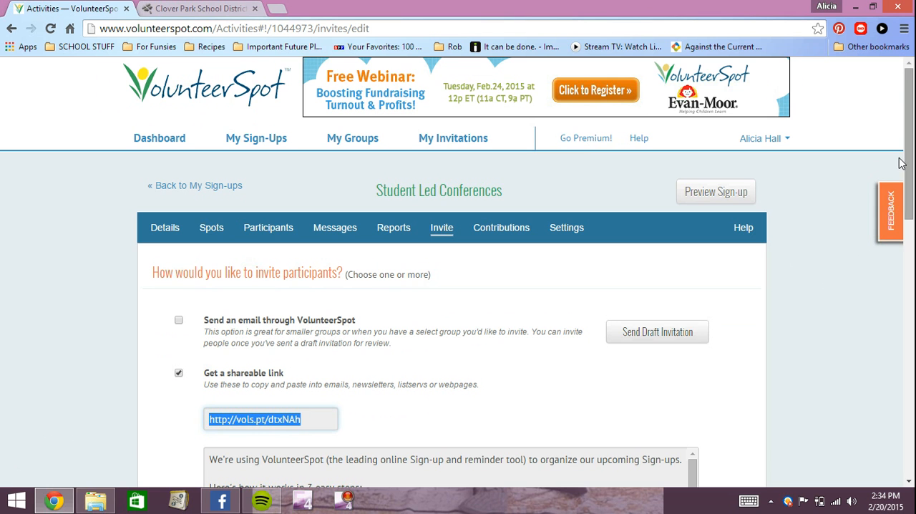
scroll(824, 279, down, 3)
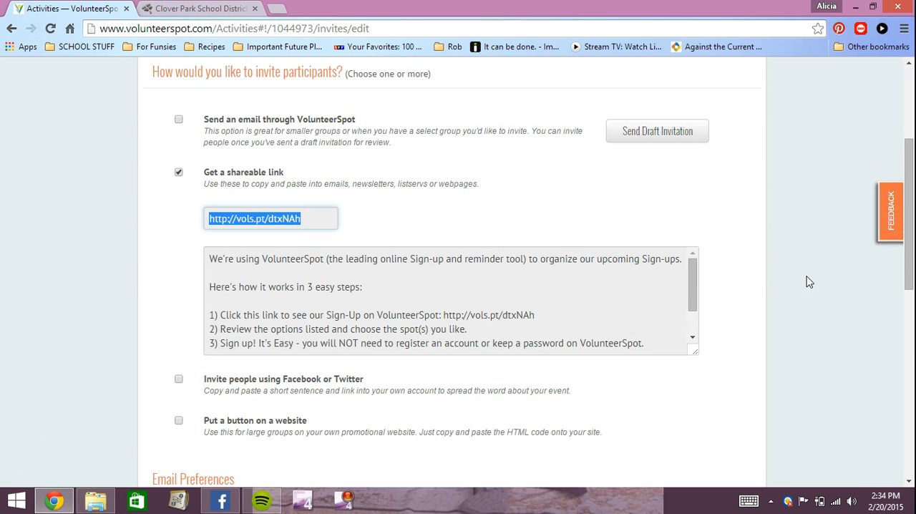